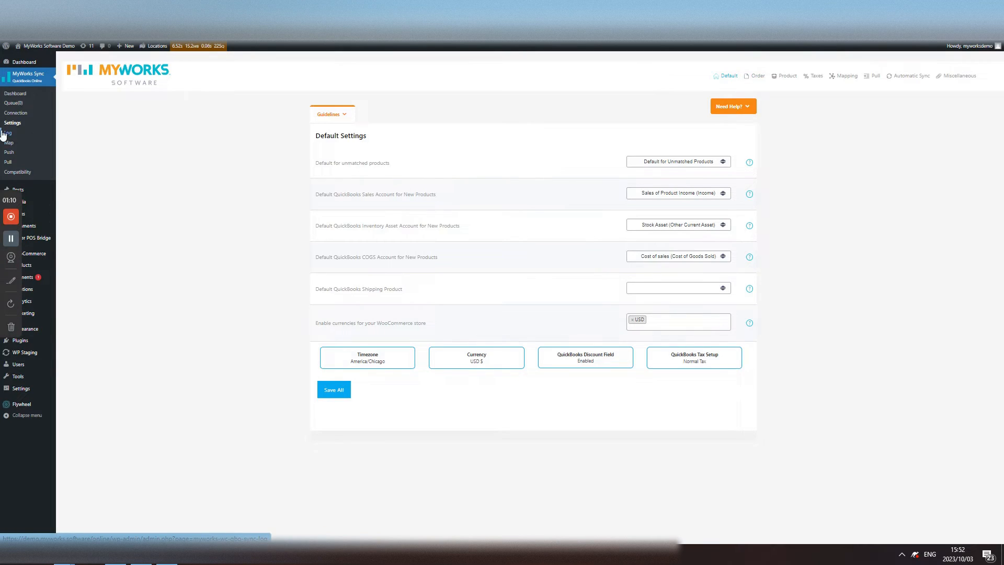
- Open the order settings and set WooCommerce orders to sync as SalesReceipt
{"action": "left_click", "coordinate": [755, 81]}
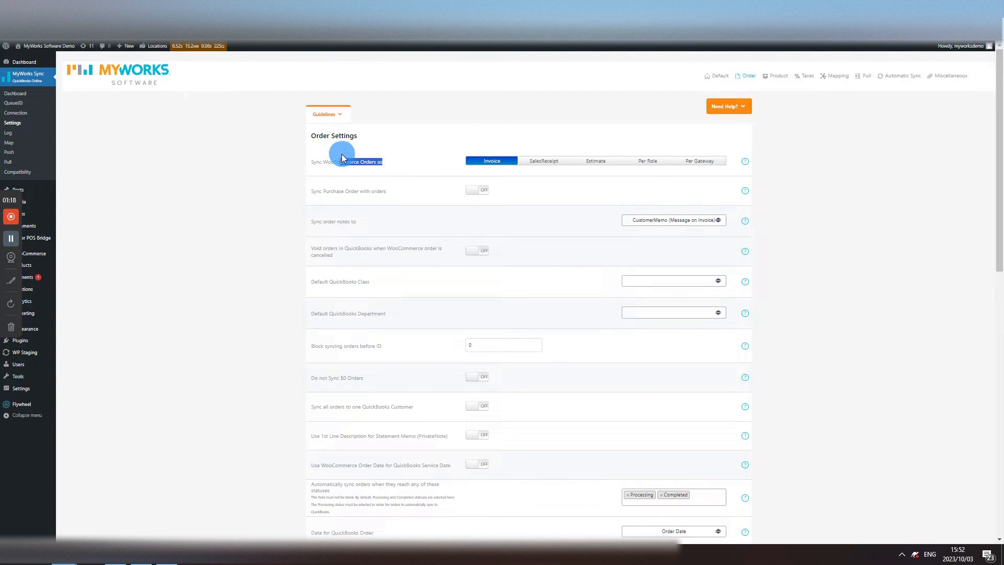
{"action": "left_click_drag", "start_coordinate": [343, 158], "coordinate": [301, 161]}
{"action": "left_click", "coordinate": [531, 160]}
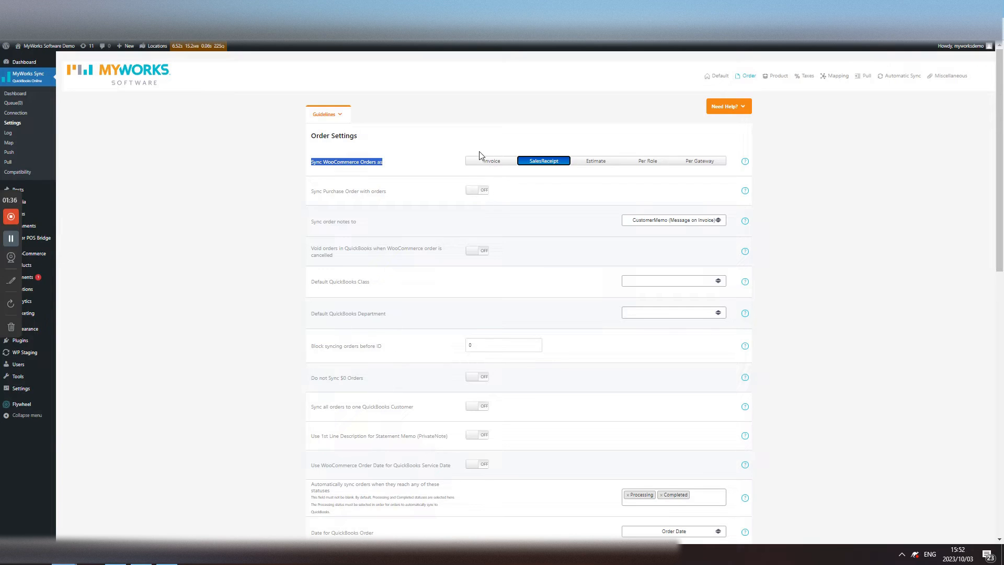
{"action": "left_click", "coordinate": [467, 174]}
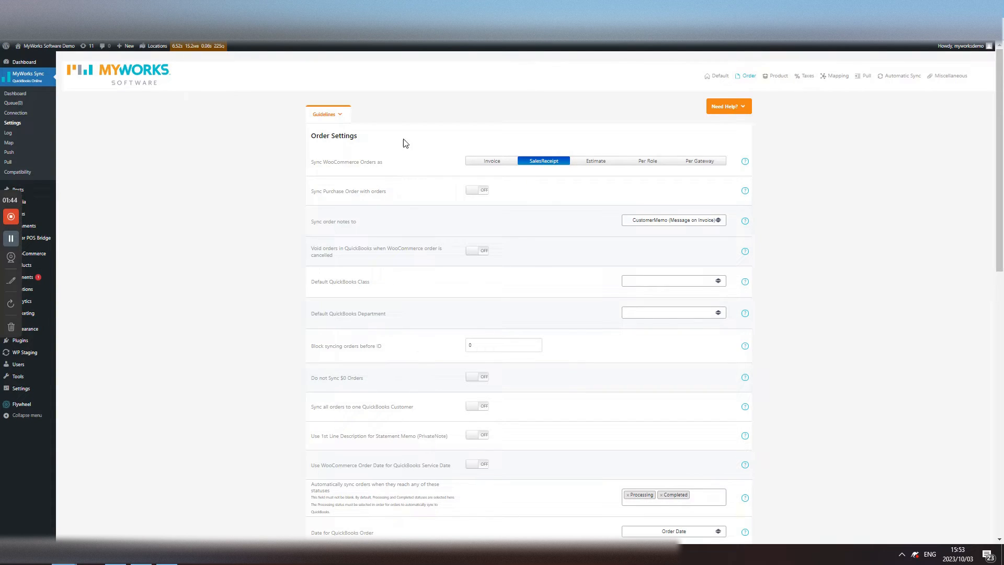
- Set the WooCommerce order sync type to Invoice
{"action": "left_click_drag", "start_coordinate": [319, 163], "coordinate": [385, 160]}
{"action": "left_click", "coordinate": [546, 162]}
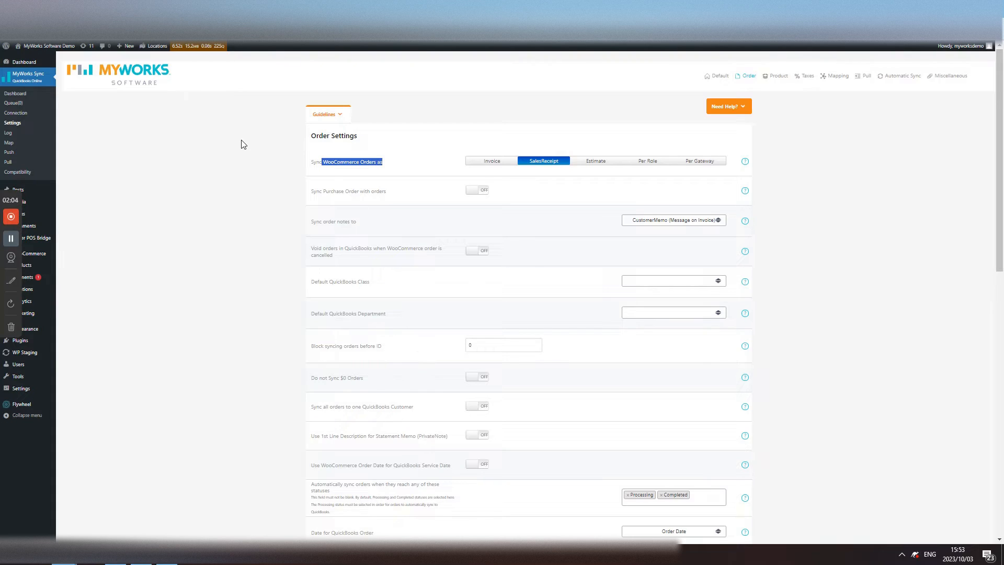
{"action": "left_click", "coordinate": [494, 166]}
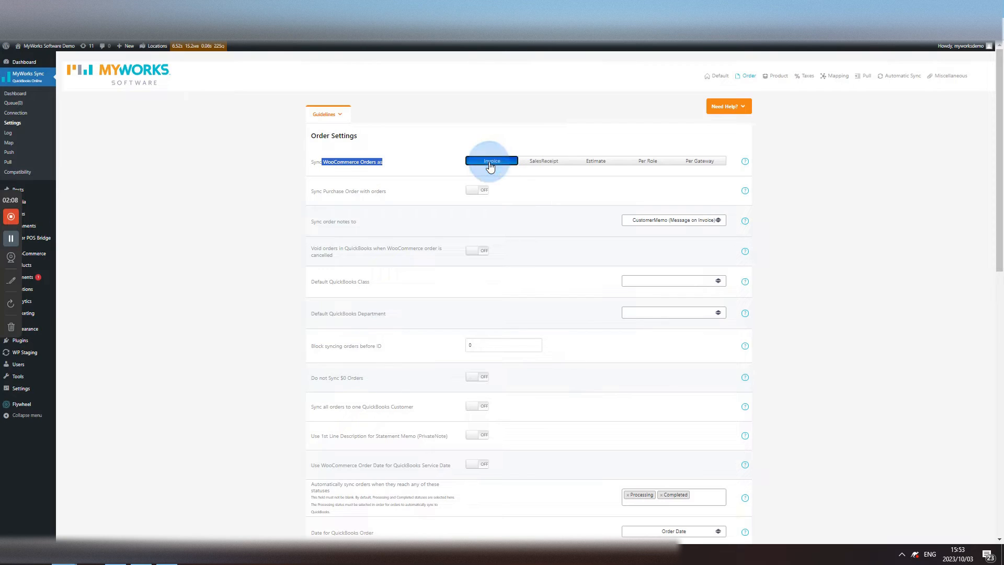
{"action": "left_click", "coordinate": [398, 170]}
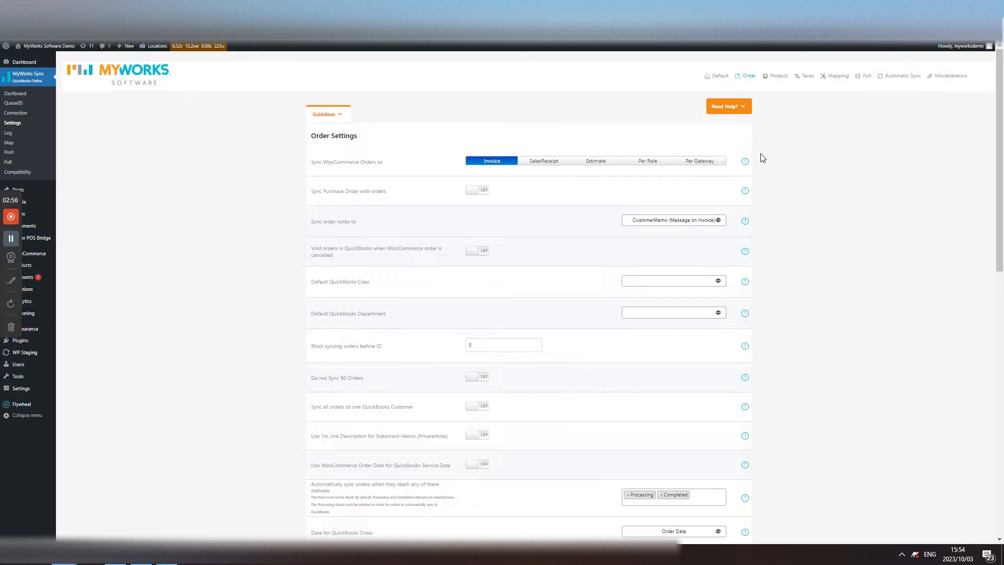
- Try the Per Gateway order sync type, switching back to Invoice for comparison
{"action": "left_click", "coordinate": [704, 162]}
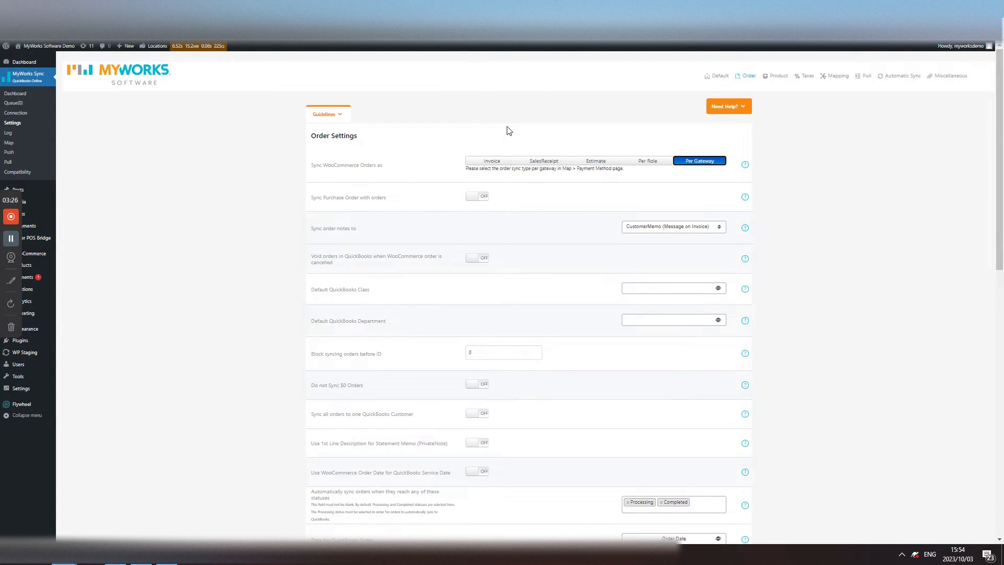
{"action": "left_click", "coordinate": [478, 160]}
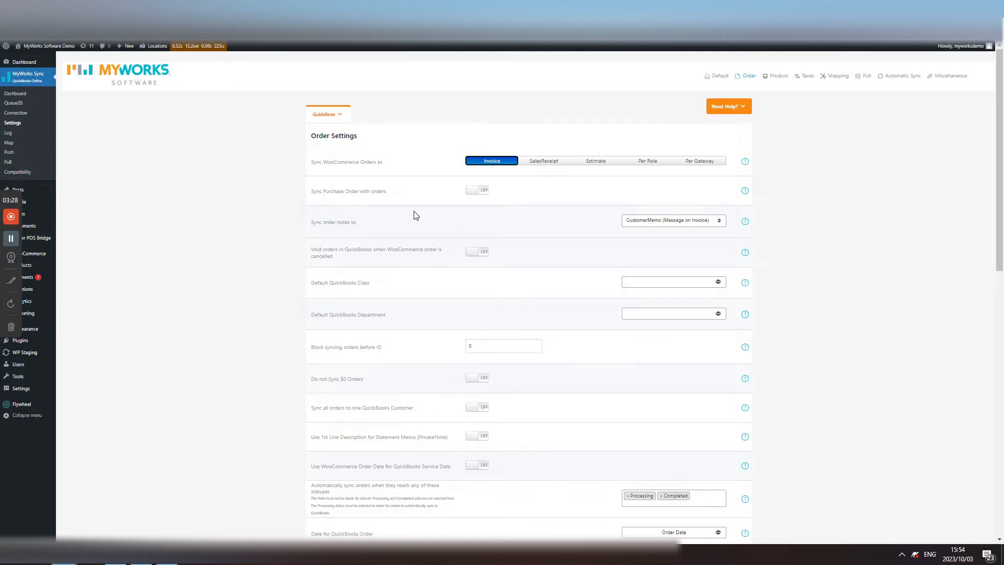
{"action": "left_click", "coordinate": [701, 162]}
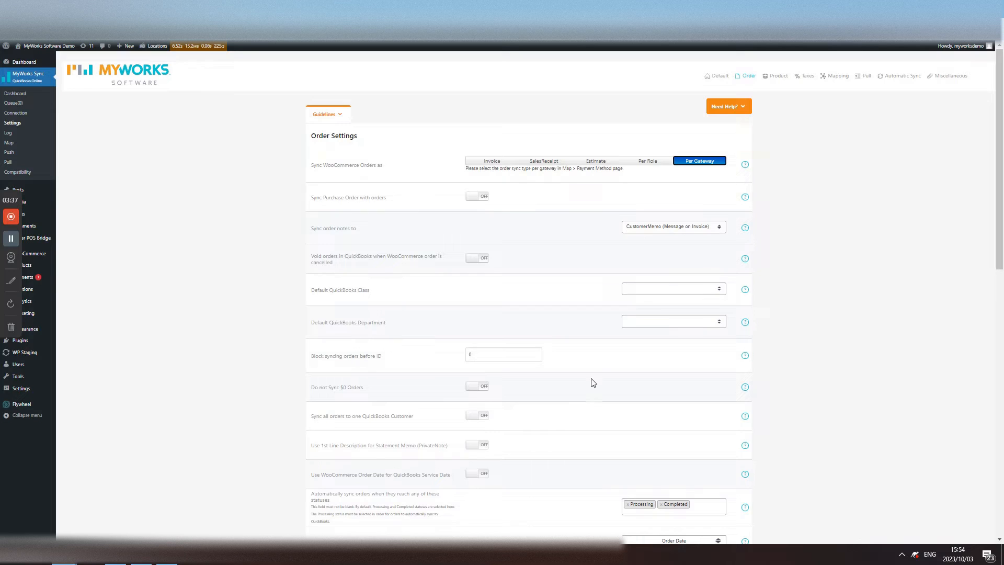
{"action": "left_click", "coordinate": [490, 160]}
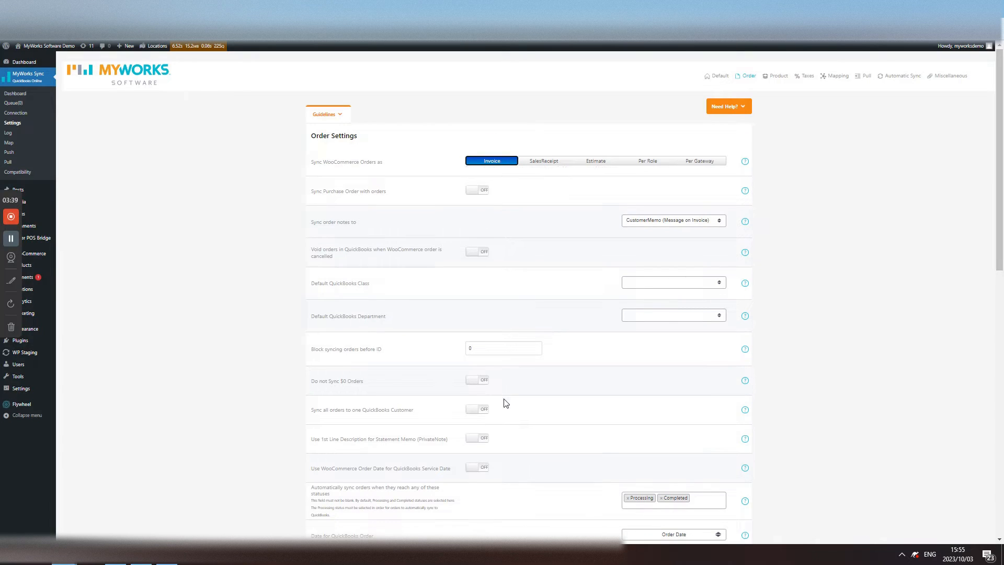
- Set WooCommerce orders to sync per gateway and save all the order settings
{"action": "left_click", "coordinate": [700, 160]}
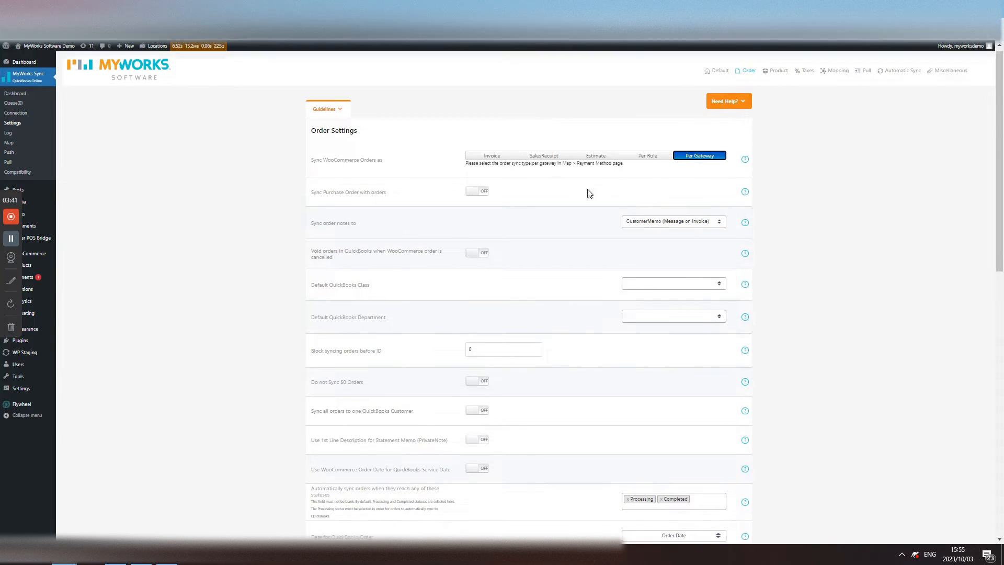
{"action": "scroll", "coordinate": [544, 190], "scroll_direction": "down", "scroll_amount": 15}
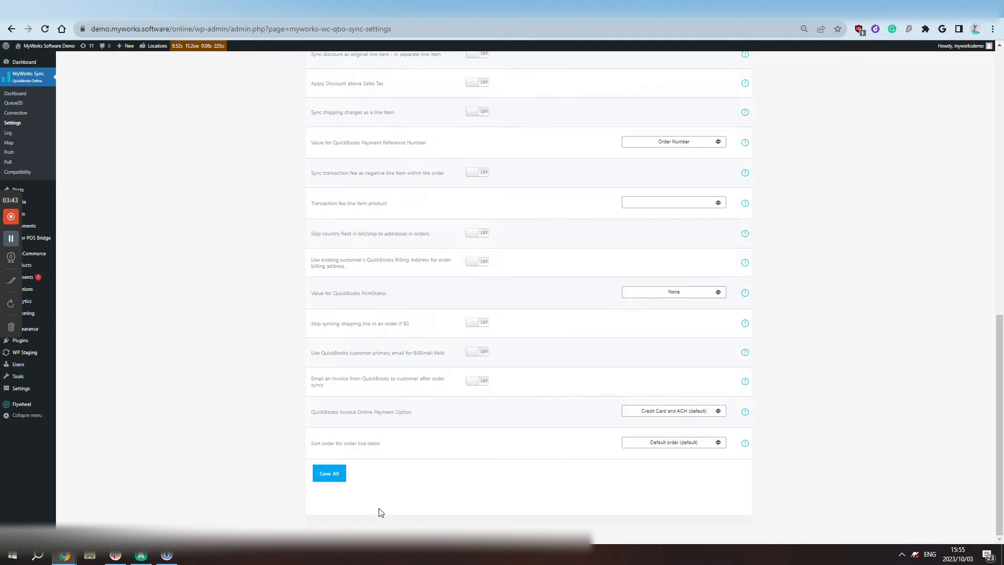
{"action": "left_click", "coordinate": [335, 473]}
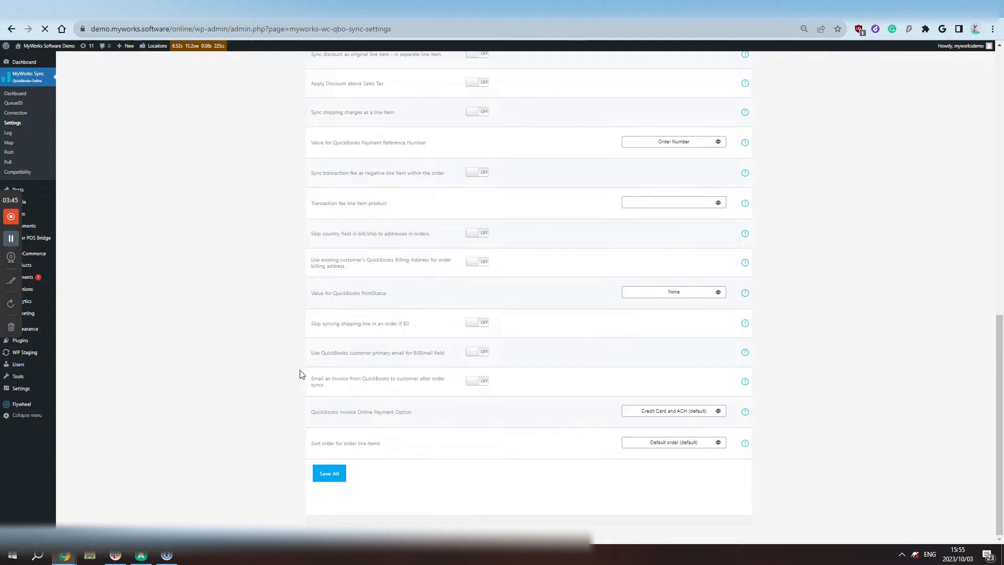
{"action": "scroll", "coordinate": [332, 372], "scroll_direction": "up", "scroll_amount": 12}
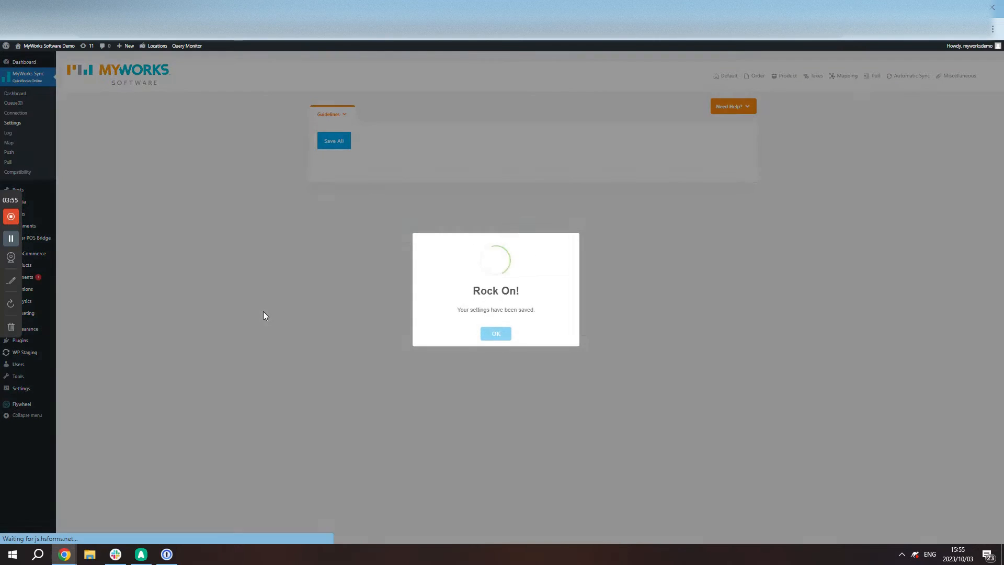
{"action": "left_click", "coordinate": [501, 335]}
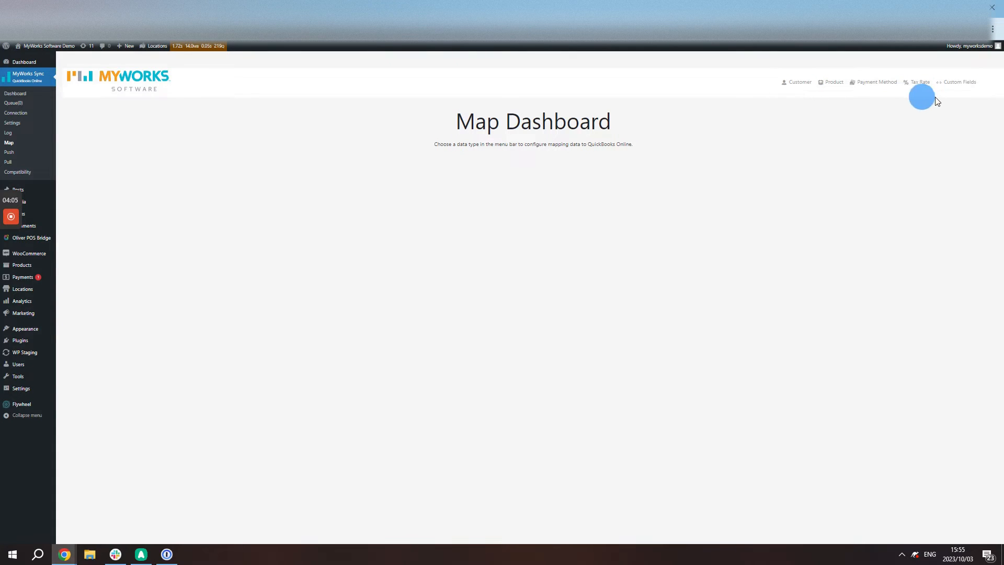
- Open the payment method mappings and look over the listed gateways
{"action": "left_click", "coordinate": [873, 82]}
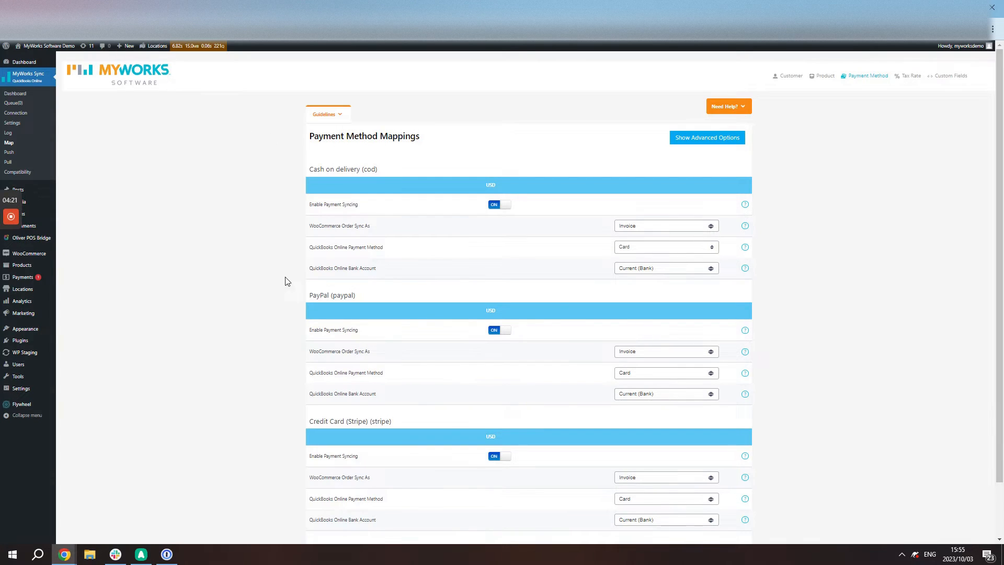
{"action": "scroll", "coordinate": [255, 480], "scroll_direction": "down", "scroll_amount": 2}
{"action": "scroll", "coordinate": [243, 457], "scroll_direction": "up", "scroll_amount": 2}
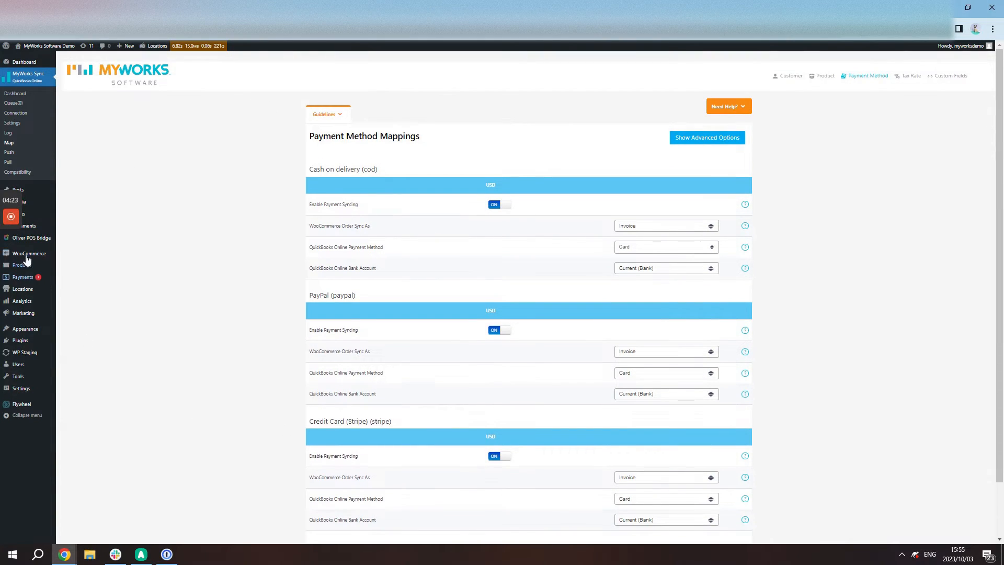
- Open the WooCommerce settings in a new browser tab and show the payment settings
{"action": "mouse_move", "coordinate": [26, 259]}
{"action": "right_click", "coordinate": [84, 297]}
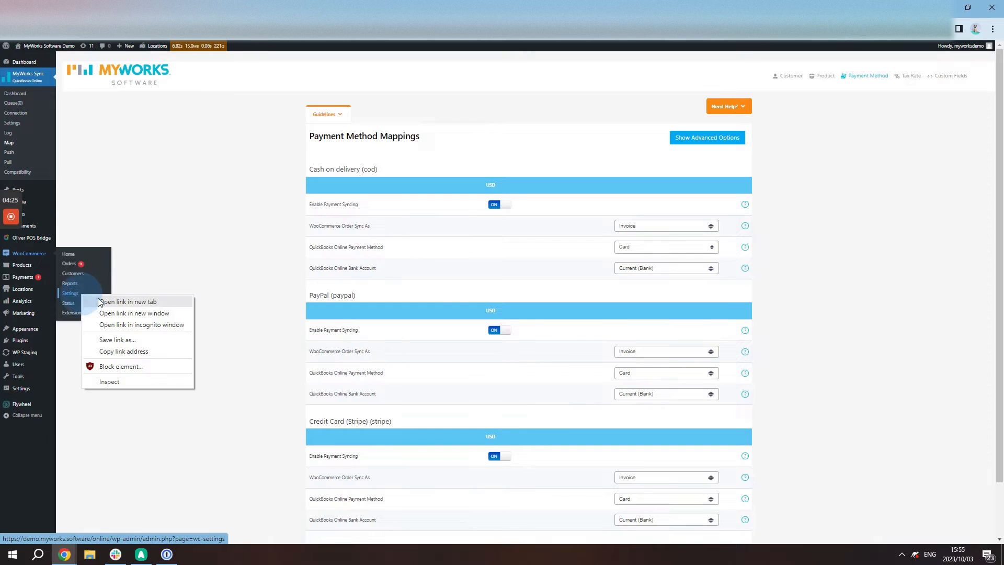
{"action": "left_click", "coordinate": [100, 302]}
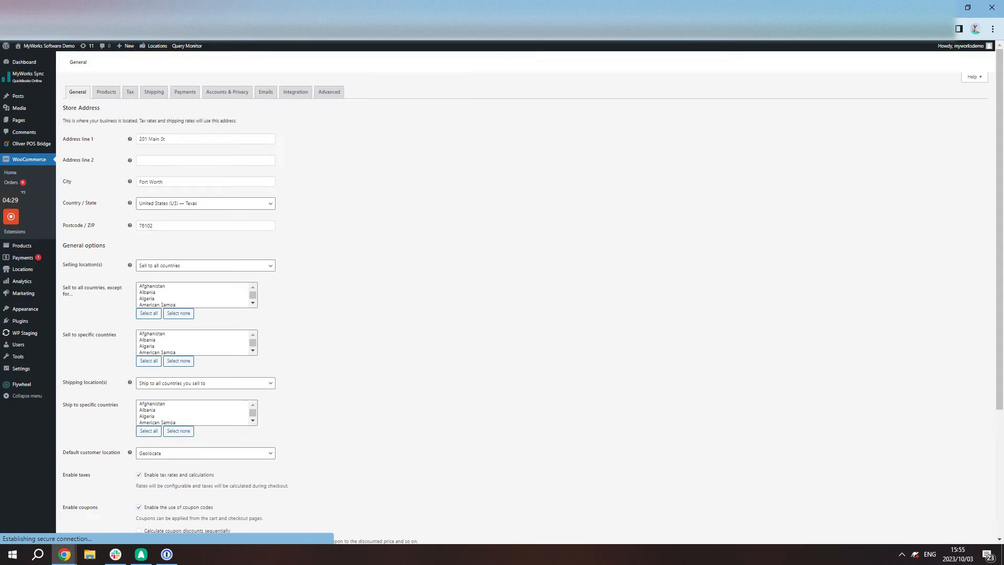
{"action": "left_click", "coordinate": [189, 93]}
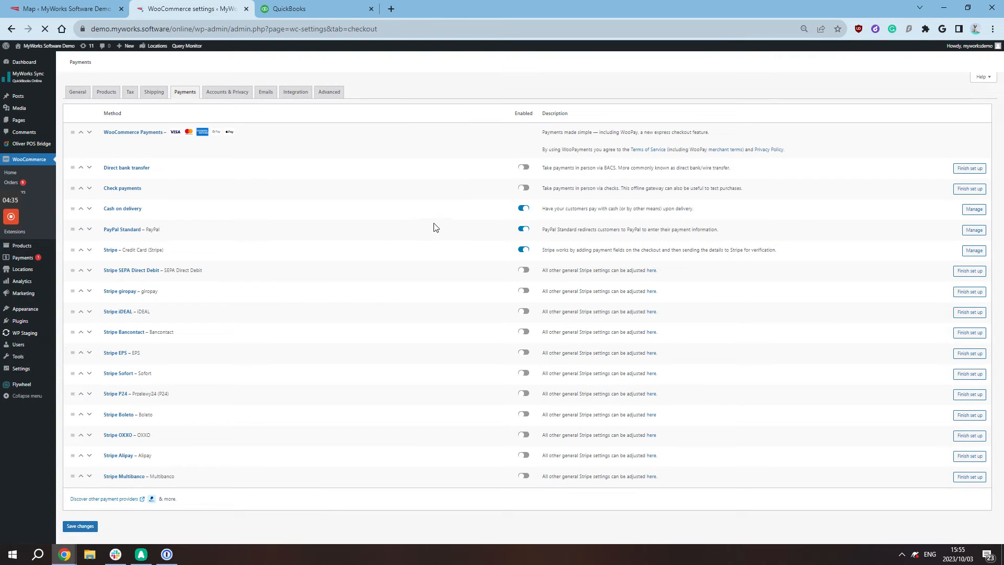
- Enlarge the payment methods page and examine which payment gateways are enabled in WooCommerce
{"action": "left_click_drag", "start_coordinate": [143, 214], "coordinate": [179, 228]}
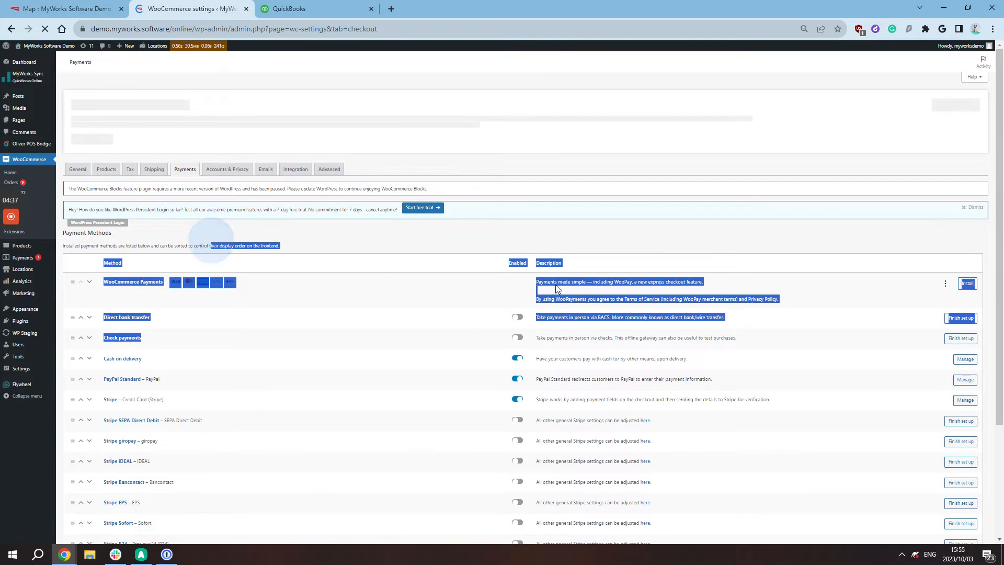
{"action": "left_click", "coordinate": [278, 450]}
{"action": "scroll", "coordinate": [416, 327], "scroll_direction": "down", "scroll_amount": 1}
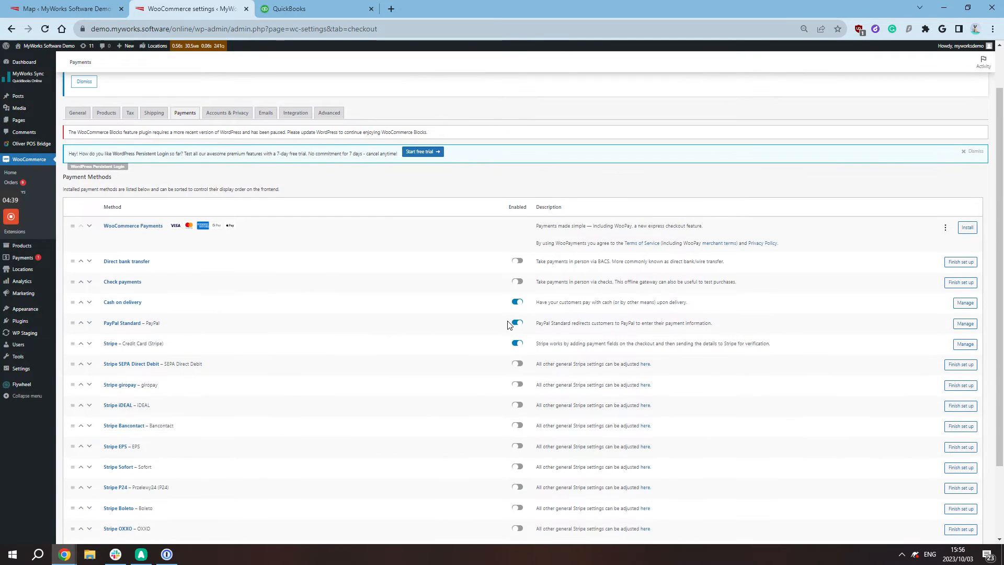
{"action": "key", "text": "ctrl+plus"}
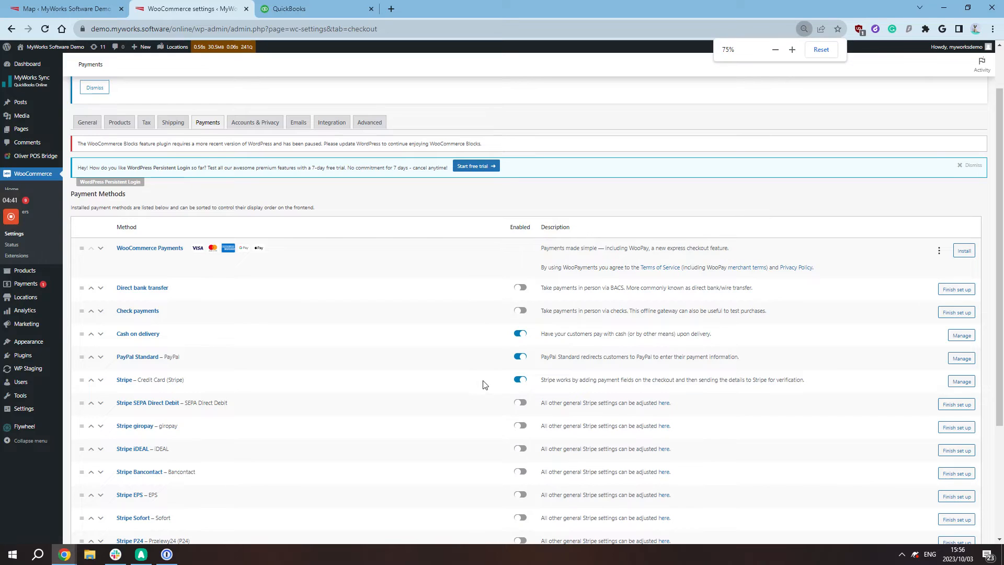
{"action": "key", "text": "ctrl+plus"}
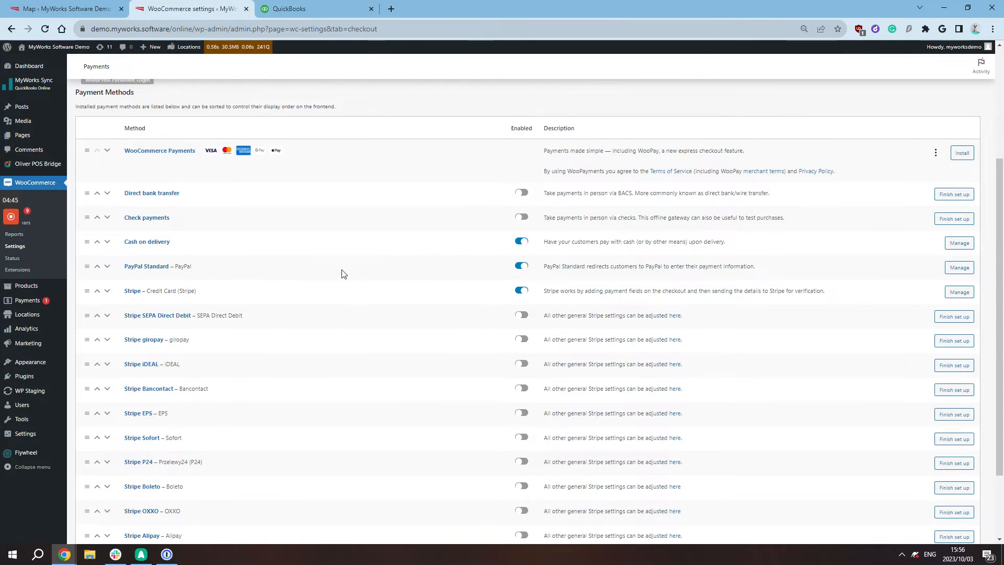
{"action": "scroll", "coordinate": [432, 311], "scroll_direction": "down", "scroll_amount": 2}
{"action": "scroll", "coordinate": [426, 372], "scroll_direction": "up", "scroll_amount": 5}
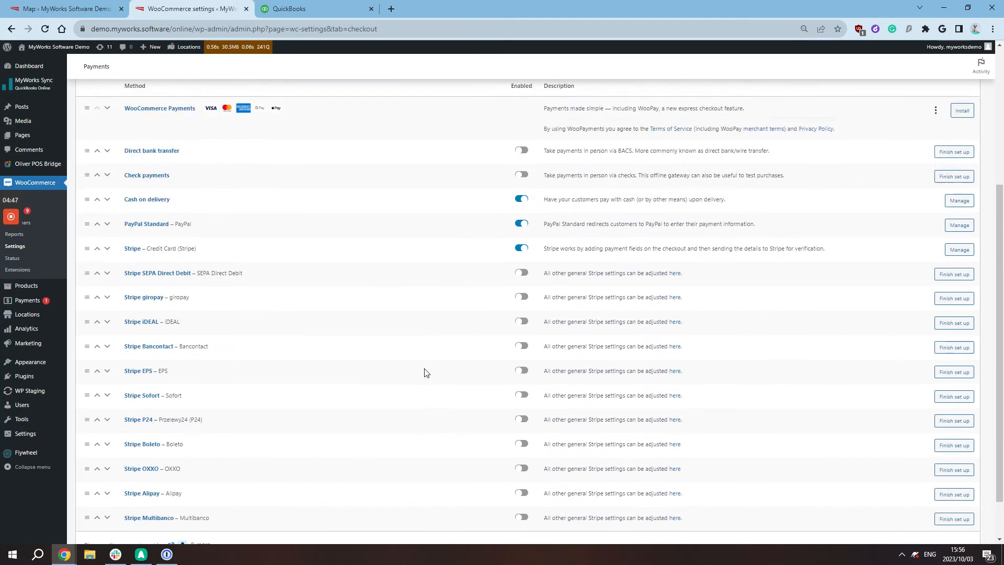
- Return to the payment method mappings and review the gateways listed for Cash on delivery, PayPal and Stripe
{"action": "left_click", "coordinate": [19, 5]}
{"action": "scroll", "coordinate": [268, 229], "scroll_direction": "down", "scroll_amount": 4}
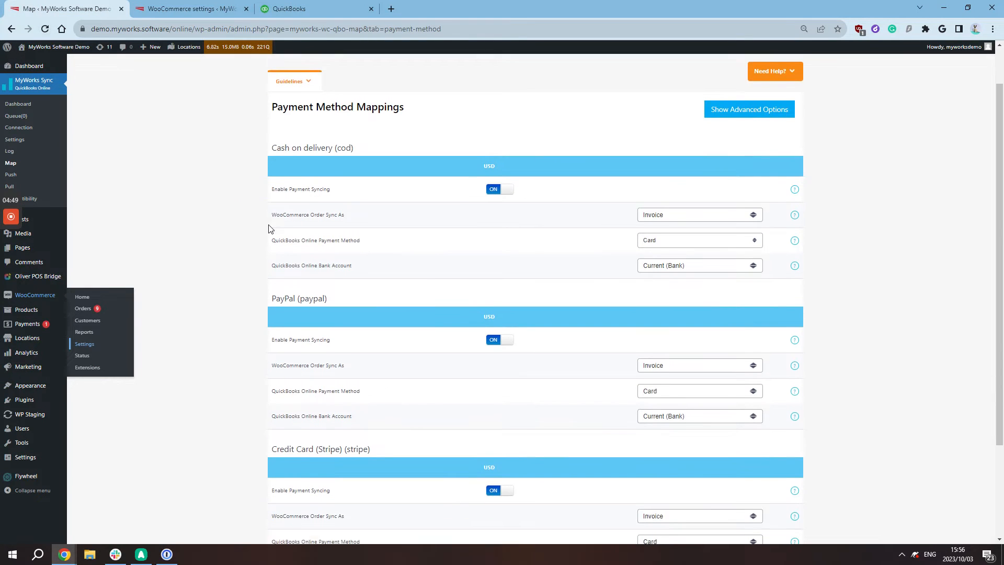
{"action": "scroll", "coordinate": [243, 262], "scroll_direction": "up", "scroll_amount": 3}
{"action": "scroll", "coordinate": [292, 206], "scroll_direction": "down", "scroll_amount": 1}
{"action": "scroll", "coordinate": [287, 215], "scroll_direction": "up", "scroll_amount": 2}
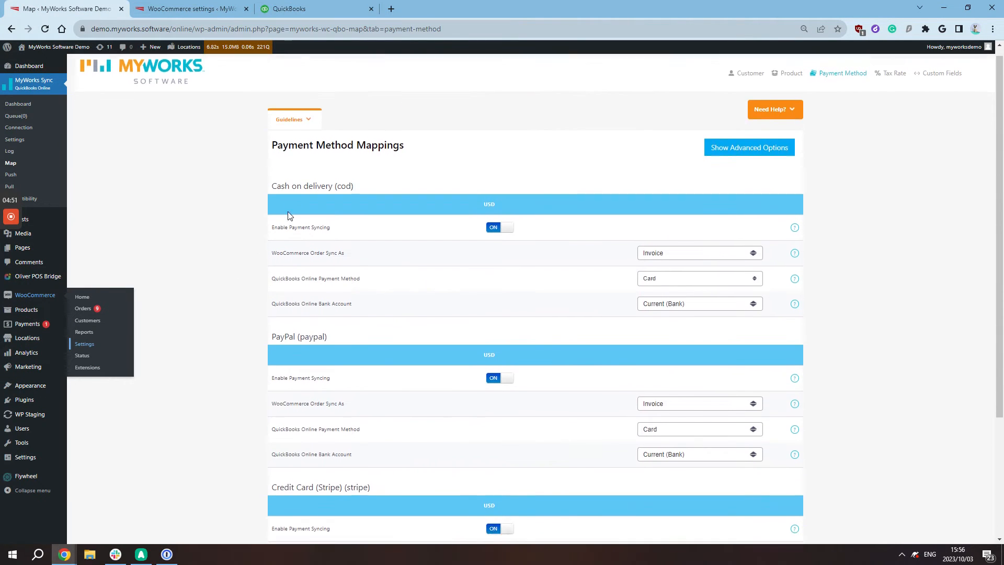
{"action": "scroll", "coordinate": [274, 235], "scroll_direction": "down", "scroll_amount": 3}
{"action": "scroll", "coordinate": [303, 230], "scroll_direction": "up", "scroll_amount": 3}
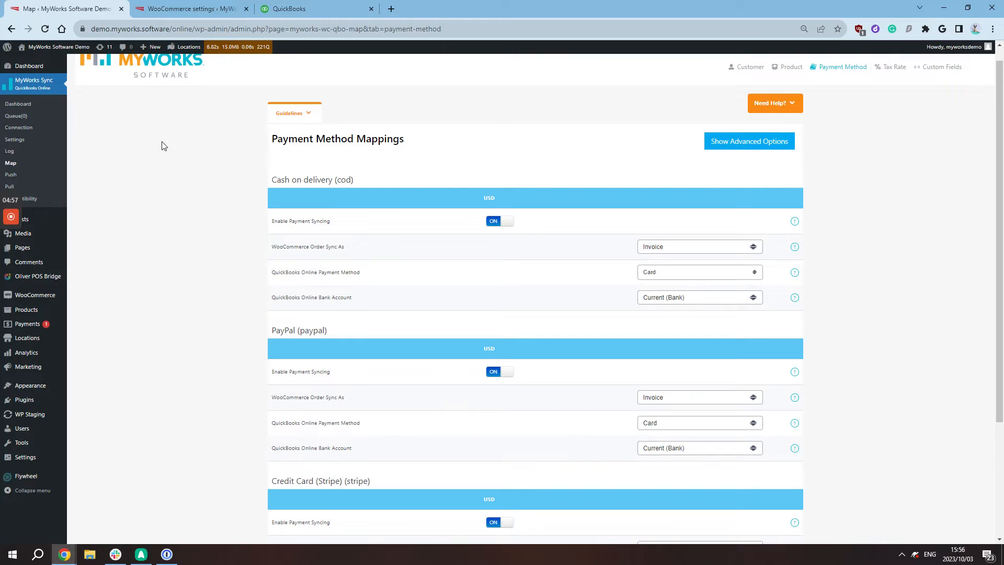
{"action": "scroll", "coordinate": [178, 212], "scroll_direction": "up", "scroll_amount": 1}
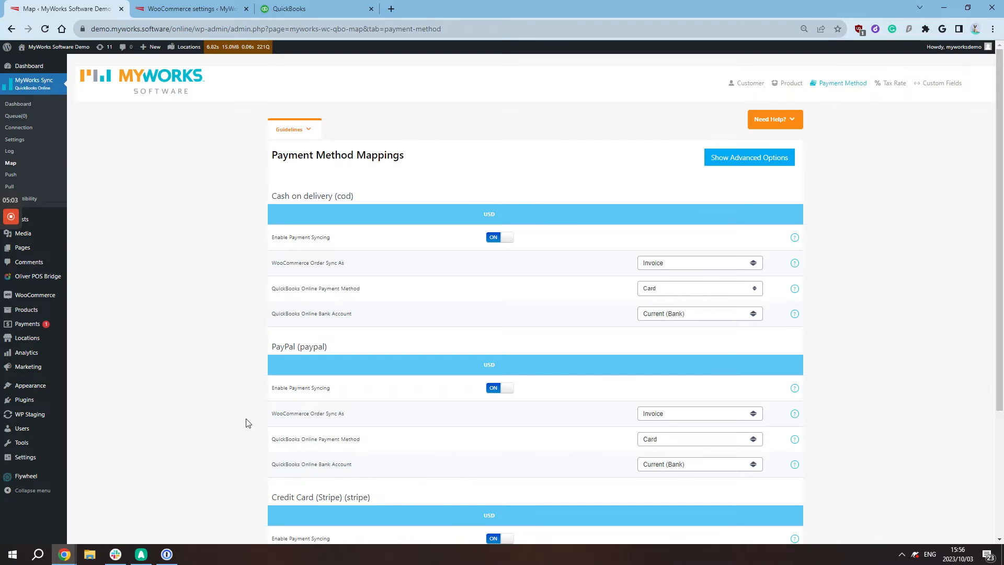
- Recheck the enabled gateways in the WooCommerce payment settings against the mapped ones
{"action": "left_click", "coordinate": [166, 7]}
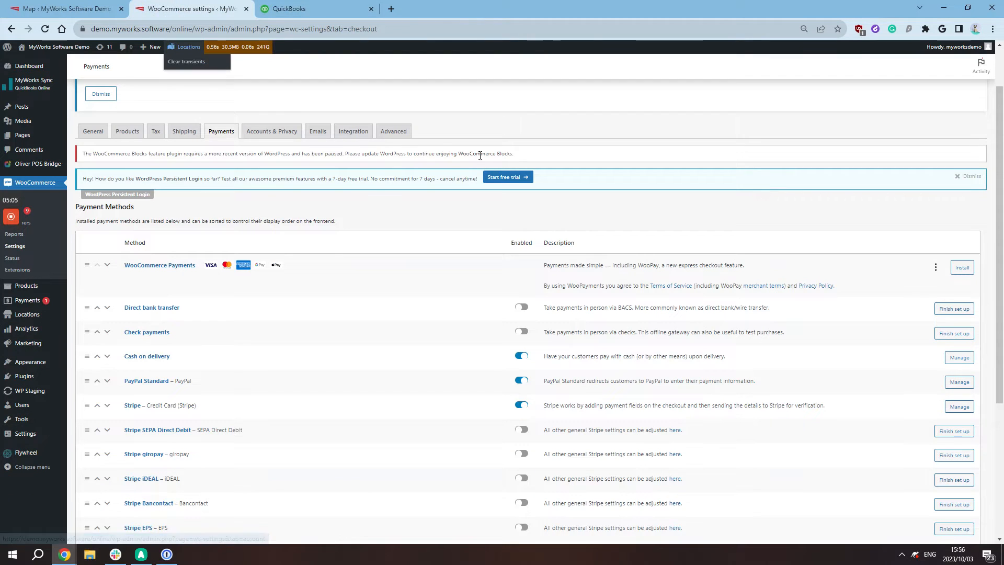
{"action": "scroll", "coordinate": [596, 280], "scroll_direction": "down", "scroll_amount": 4}
{"action": "scroll", "coordinate": [597, 281], "scroll_direction": "up", "scroll_amount": 2}
{"action": "scroll", "coordinate": [597, 280], "scroll_direction": "up", "scroll_amount": 3}
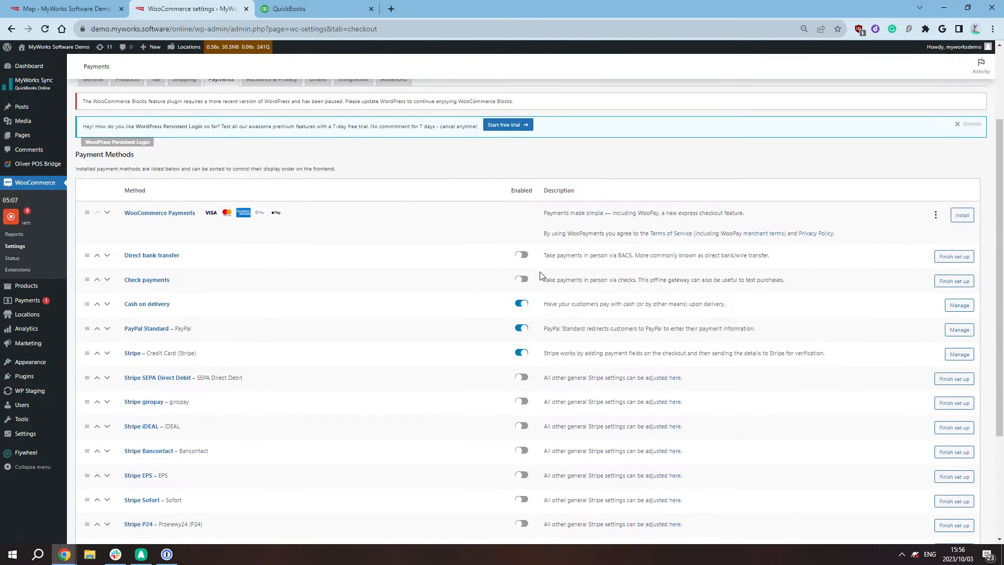
- Go back to the payment method mappings and examine the WooCommerce Order Sync As option for each gateway
{"action": "left_click", "coordinate": [79, 9]}
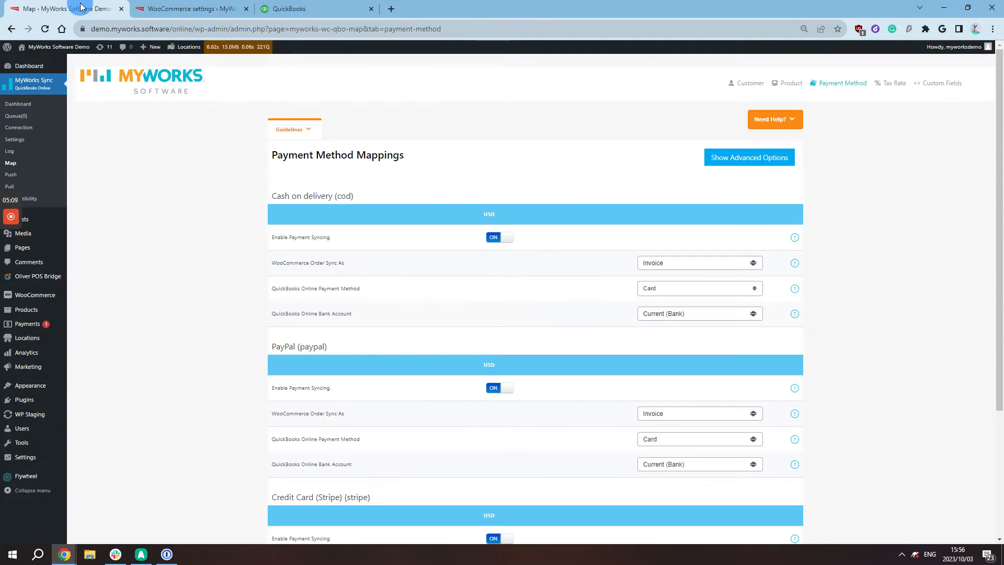
{"action": "scroll", "coordinate": [382, 238], "scroll_direction": "down", "scroll_amount": 2}
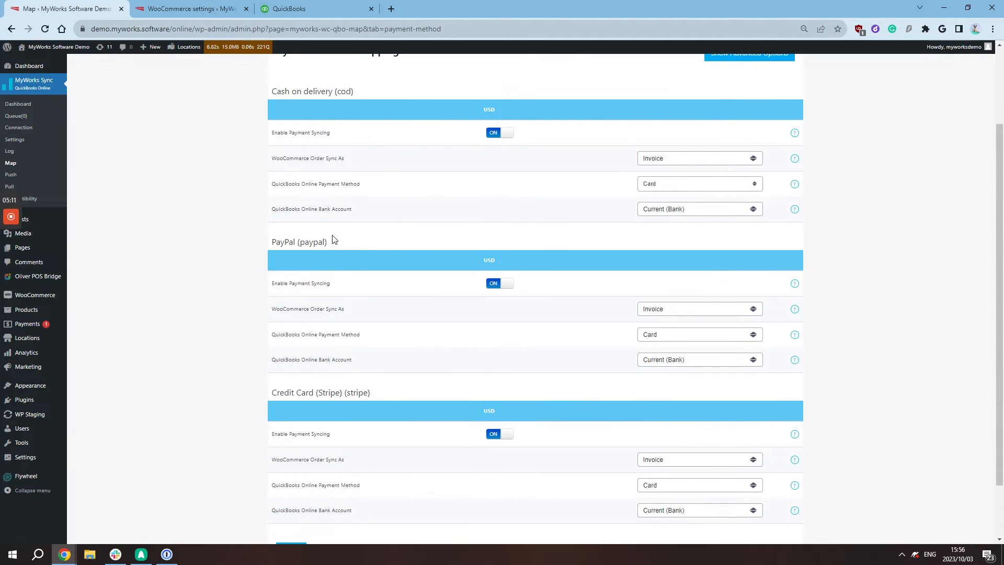
{"action": "left_click_drag", "start_coordinate": [329, 241], "coordinate": [246, 246]}
{"action": "left_click", "coordinate": [235, 259]}
{"action": "left_click_drag", "start_coordinate": [317, 156], "coordinate": [268, 158]}
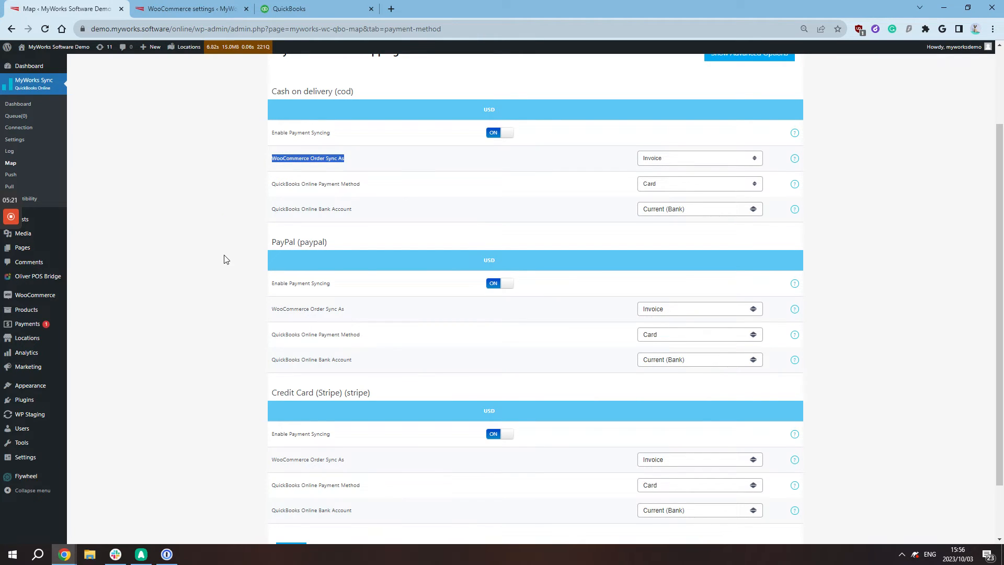
{"action": "scroll", "coordinate": [536, 232], "scroll_direction": "up", "scroll_amount": 2}
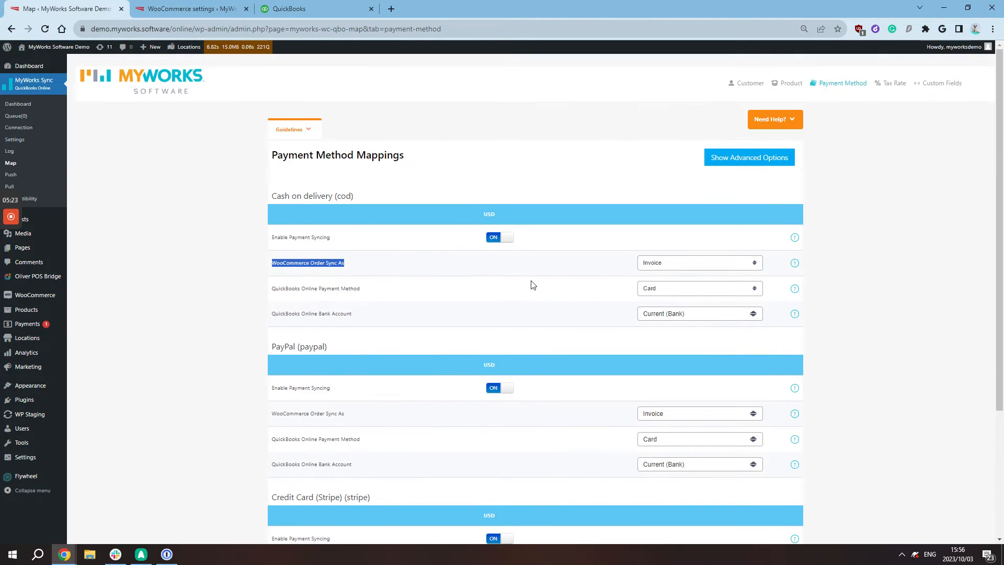
- Set WooCommerce Order Sync As to SalesReceipt for both the Credit Card (Stripe) and PayPal gateways
{"action": "left_click", "coordinate": [532, 285]}
{"action": "scroll", "coordinate": [545, 394], "scroll_direction": "down", "scroll_amount": 3}
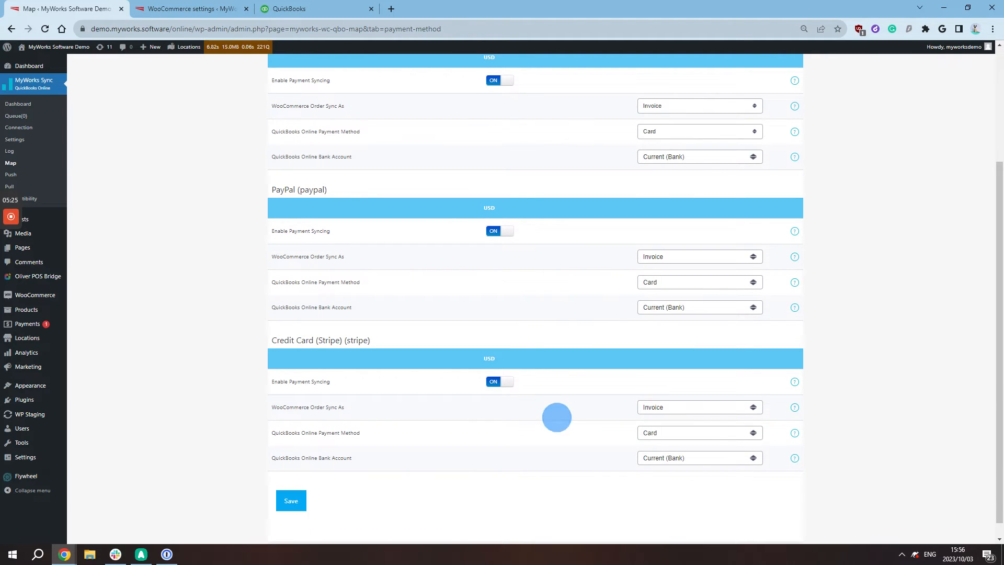
{"action": "scroll", "coordinate": [431, 464], "scroll_direction": "up", "scroll_amount": 5}
{"action": "scroll", "coordinate": [437, 459], "scroll_direction": "down", "scroll_amount": 5}
{"action": "left_click", "coordinate": [714, 407]}
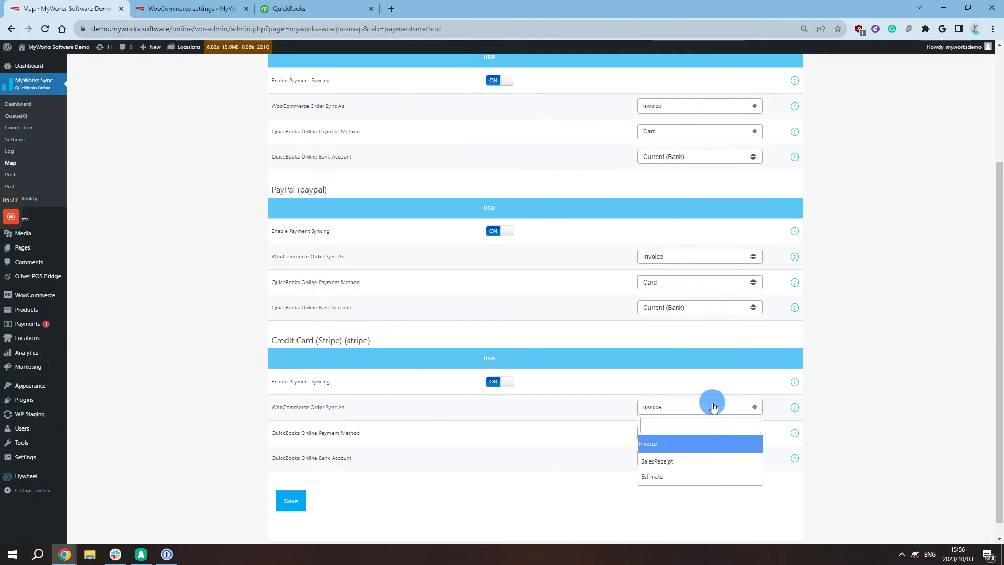
{"action": "left_click", "coordinate": [675, 461]}
{"action": "left_click", "coordinate": [665, 265]}
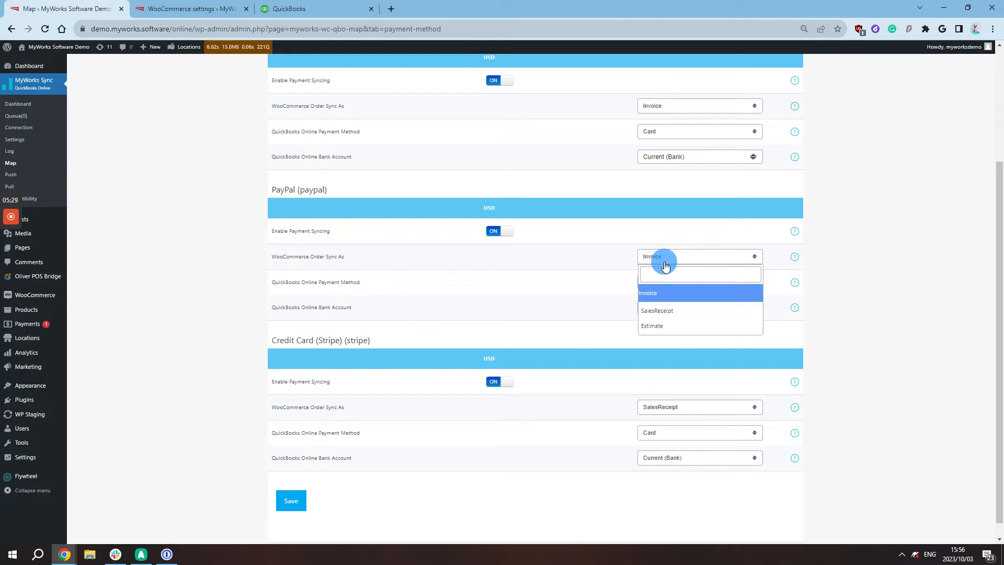
{"action": "left_click", "coordinate": [661, 311]}
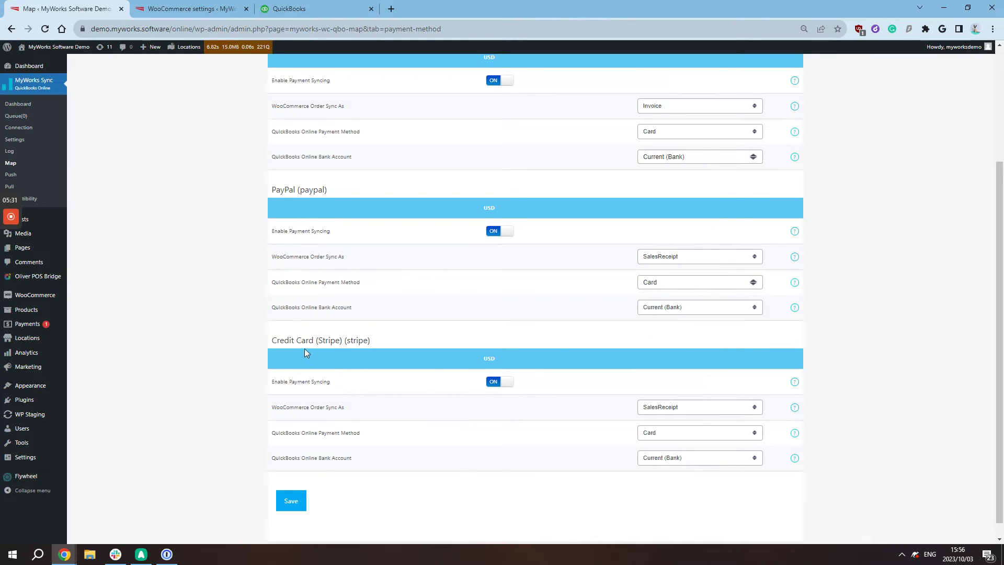
- Compare the order sync types mapped for the Stripe, PayPal and Cash on delivery gateways
{"action": "left_click_drag", "start_coordinate": [314, 341], "coordinate": [376, 340]}
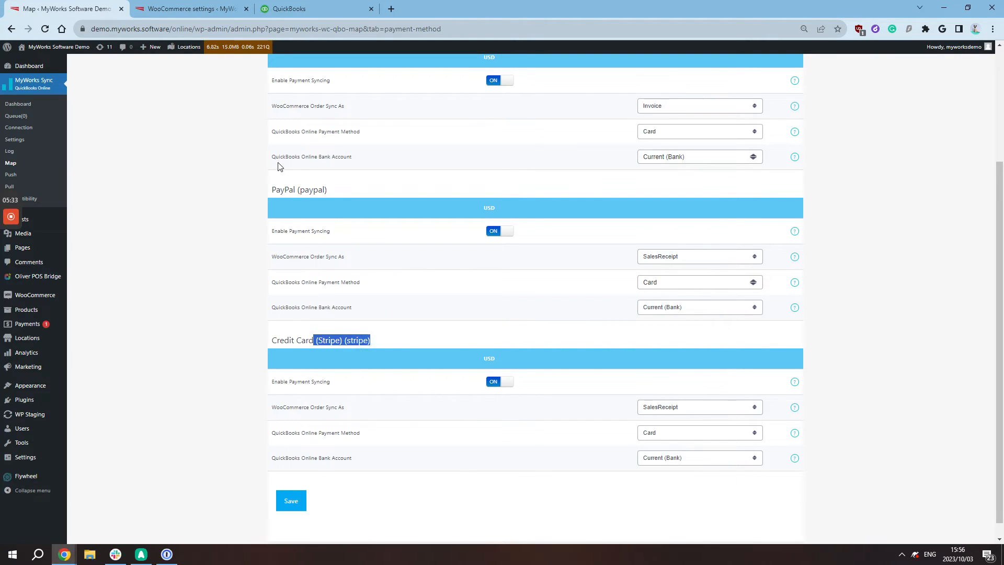
{"action": "left_click_drag", "start_coordinate": [279, 164], "coordinate": [452, 209]}
{"action": "scroll", "coordinate": [452, 209], "scroll_direction": "up", "scroll_amount": 2}
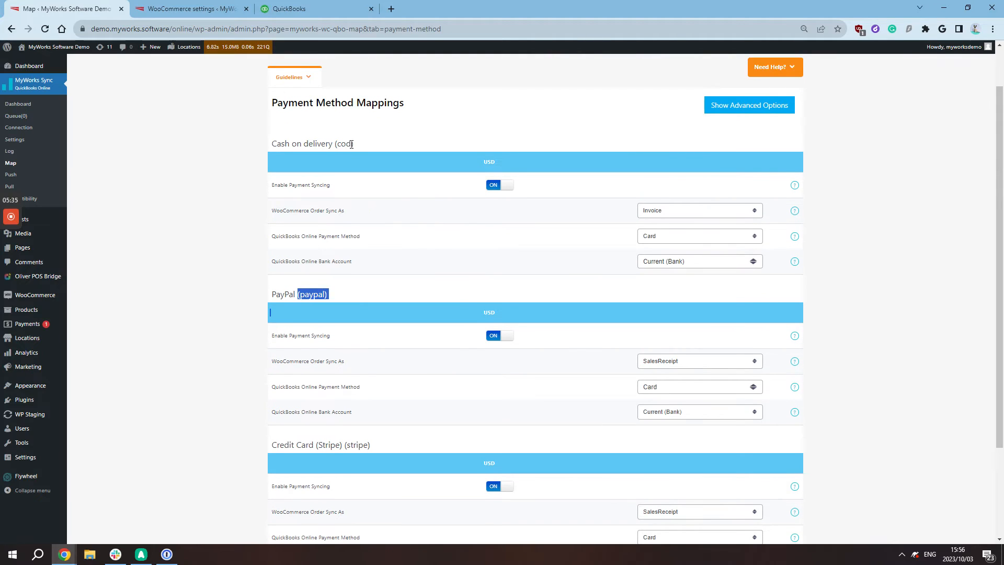
{"action": "left_click_drag", "start_coordinate": [351, 144], "coordinate": [277, 144]}
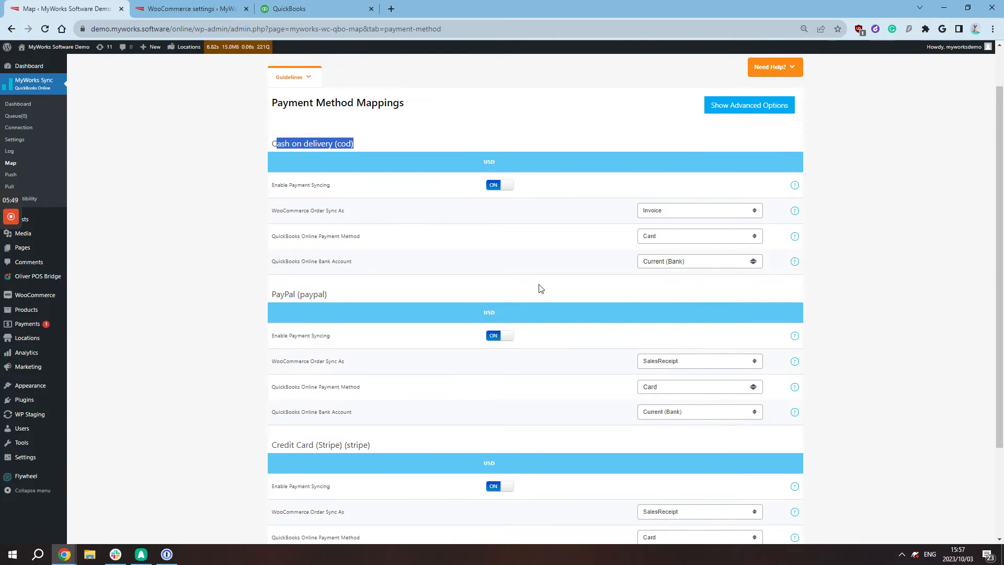
{"action": "scroll", "coordinate": [539, 284], "scroll_direction": "down", "scroll_amount": 1}
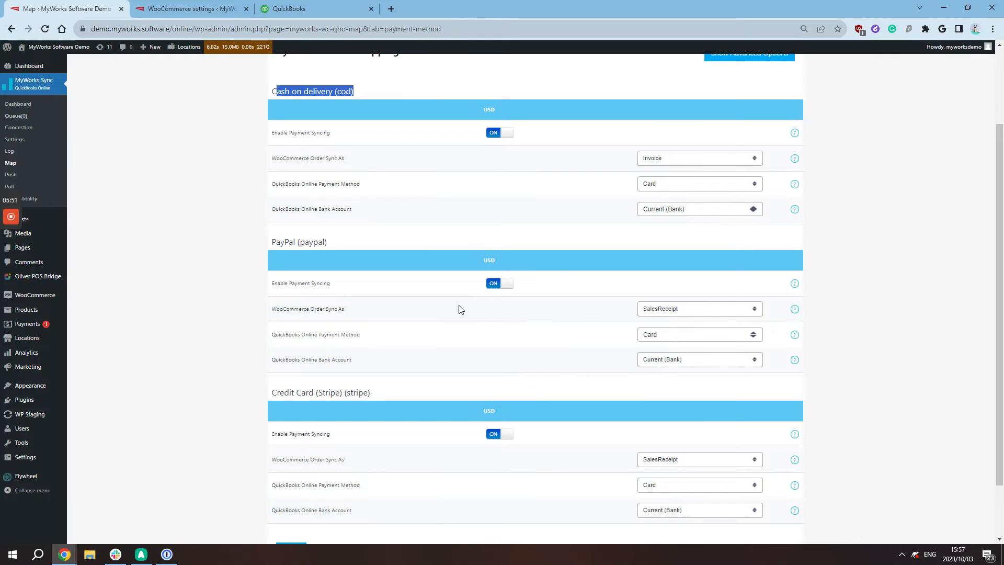
{"action": "scroll", "coordinate": [465, 295], "scroll_direction": "up", "scroll_amount": 1}
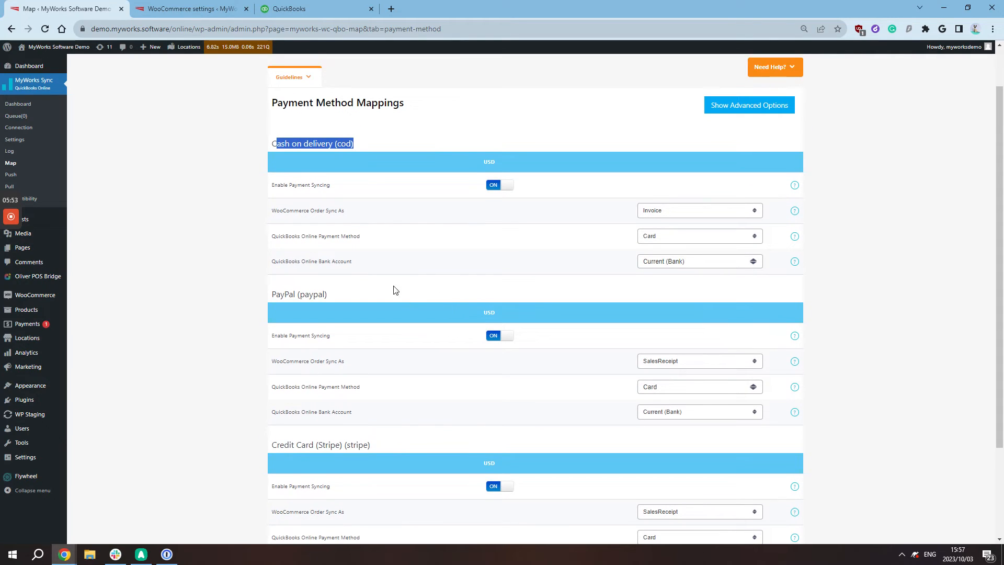
- Review the QuickBooks Online Payment Method setting of each gateway, from Cash on delivery to PayPal and Stripe
{"action": "left_click_drag", "start_coordinate": [361, 236], "coordinate": [268, 234]}
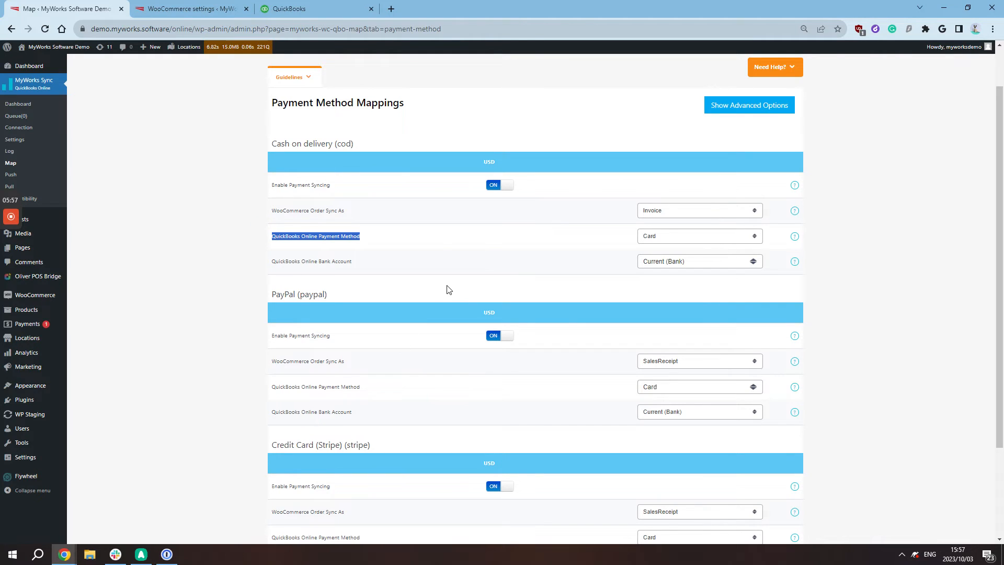
{"action": "left_click", "coordinate": [422, 357]}
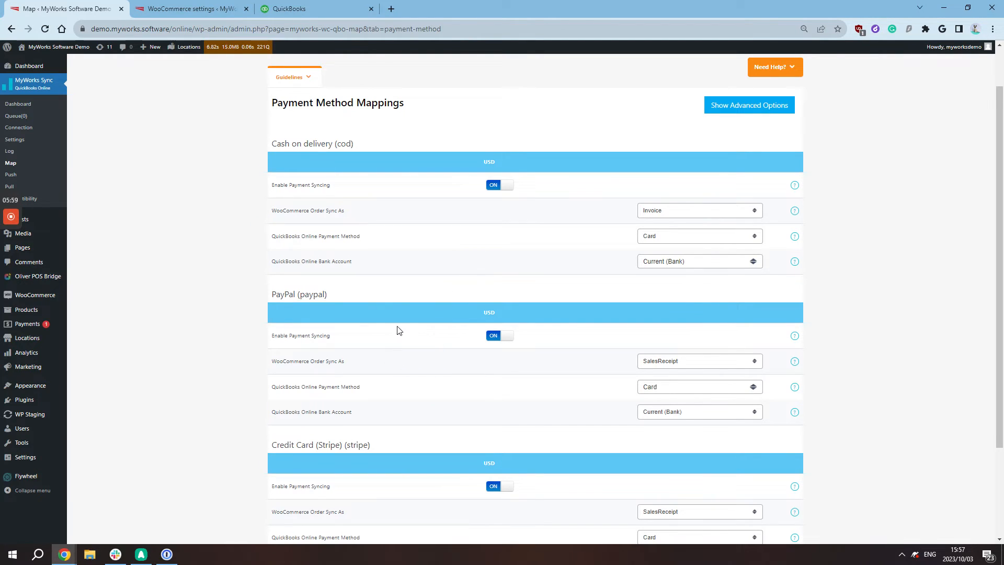
{"action": "left_click_drag", "start_coordinate": [362, 236], "coordinate": [279, 247]}
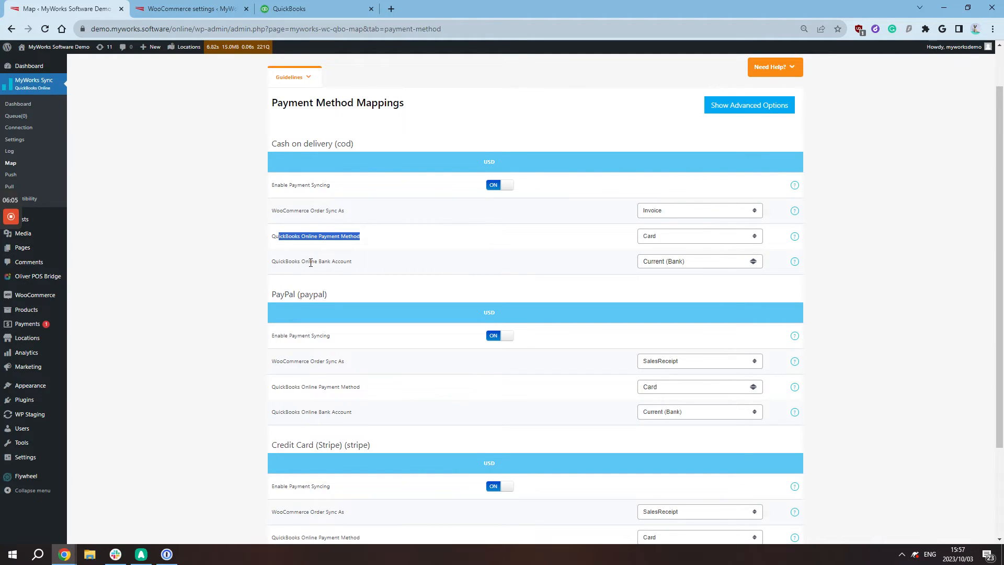
{"action": "left_click", "coordinate": [360, 374]}
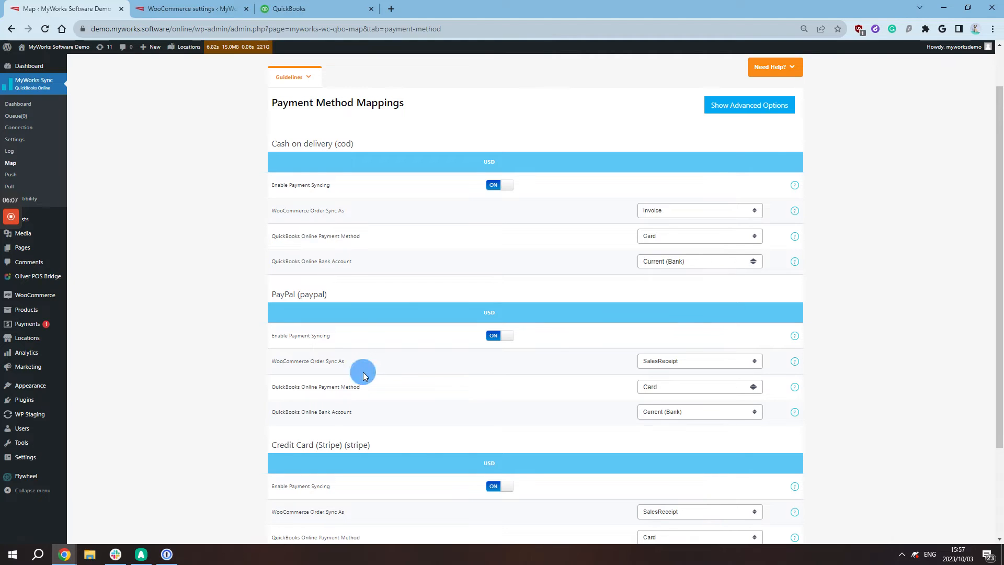
{"action": "scroll", "coordinate": [365, 374], "scroll_direction": "down", "scroll_amount": 2}
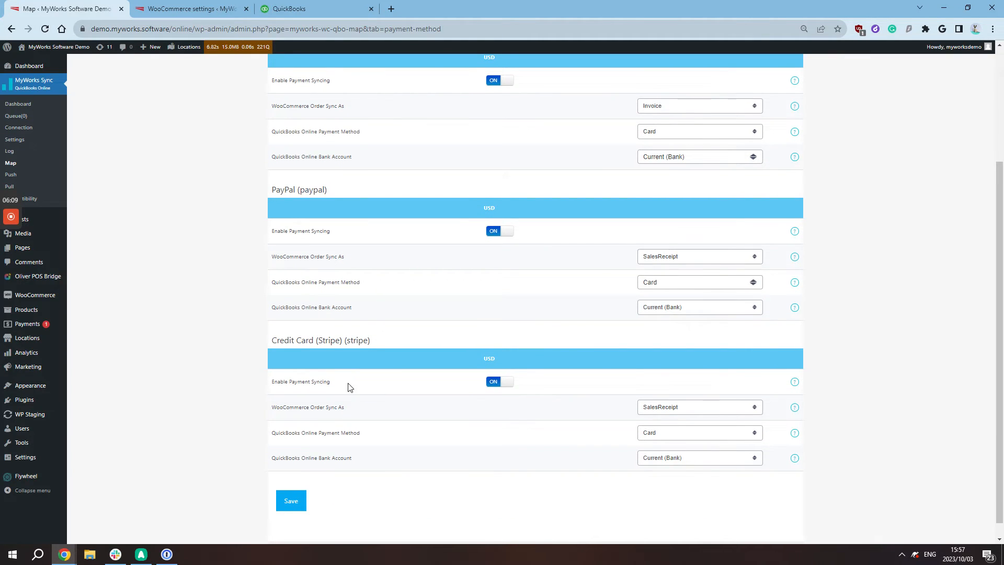
{"action": "left_click_drag", "start_coordinate": [329, 190], "coordinate": [275, 193]}
{"action": "left_click", "coordinate": [385, 276]}
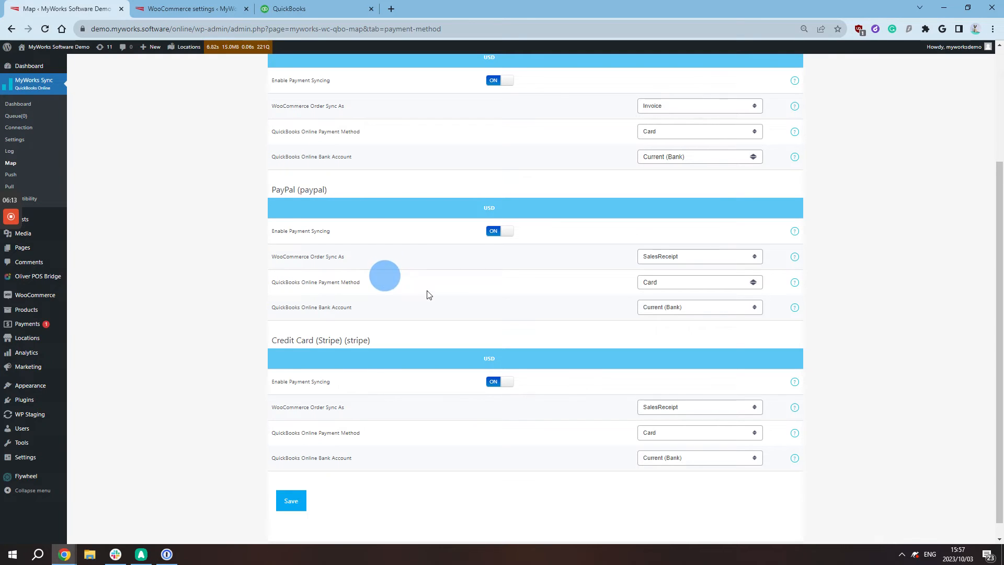
- Check the QuickBooks Online payment methods available for PayPal and keep Card selected
{"action": "left_click", "coordinate": [645, 283]}
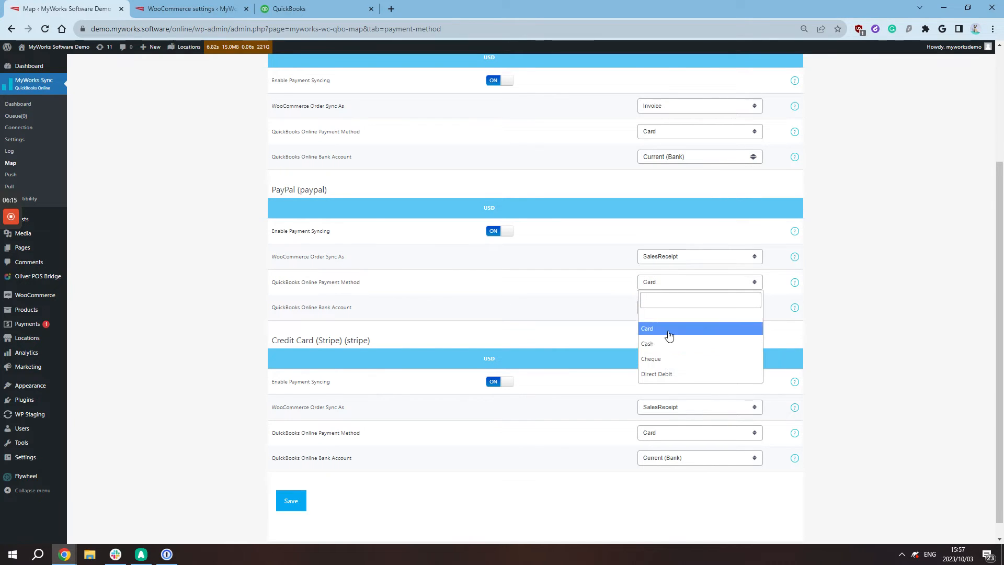
{"action": "scroll", "coordinate": [667, 337], "scroll_direction": "down", "scroll_amount": 1}
{"action": "left_click", "coordinate": [658, 313]}
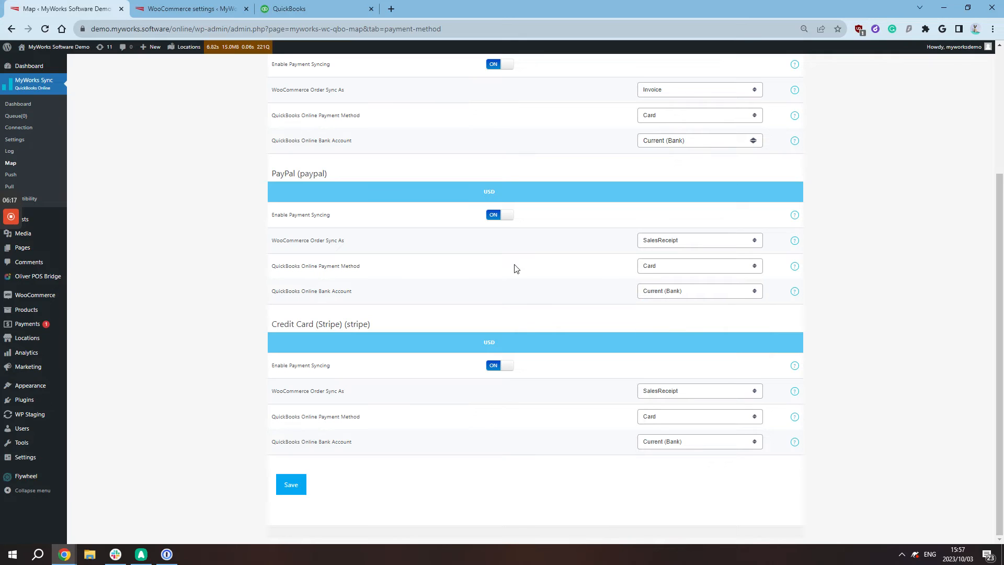
- Switch to QuickBooks Online and open the Payment Methods list from the company's lists
{"action": "left_click", "coordinate": [314, 7]}
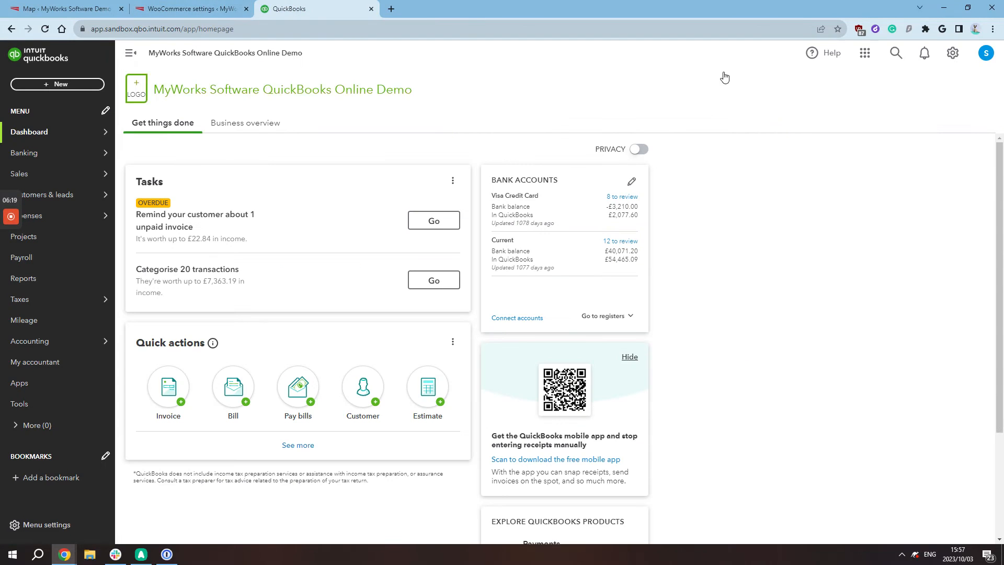
{"action": "left_click", "coordinate": [952, 53]}
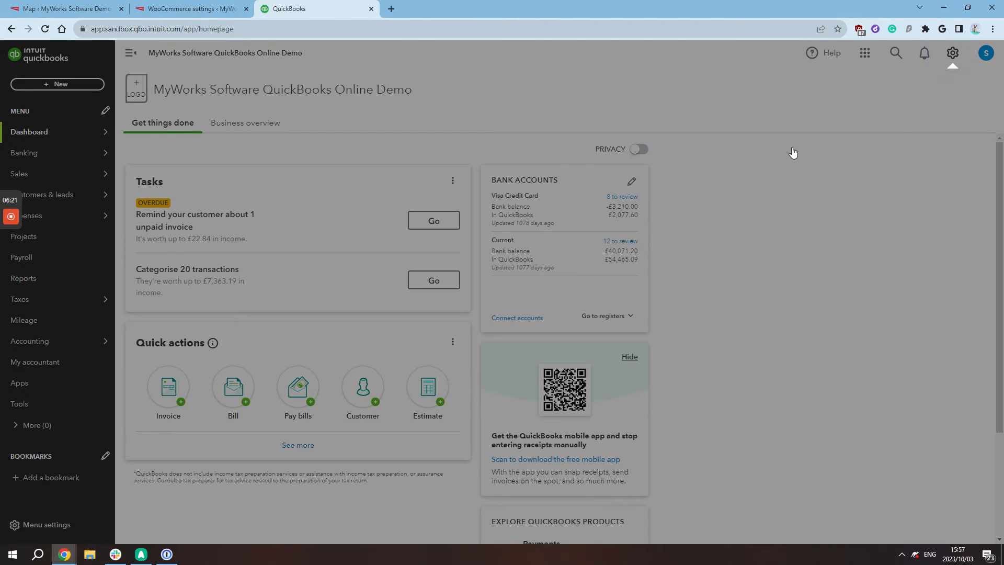
{"action": "left_click", "coordinate": [675, 110]}
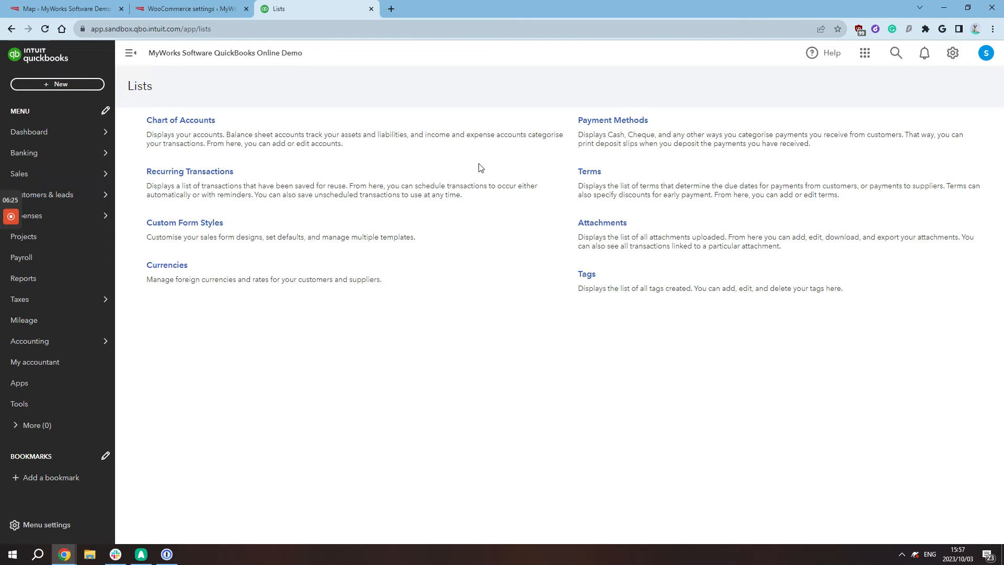
{"action": "left_click", "coordinate": [585, 125]}
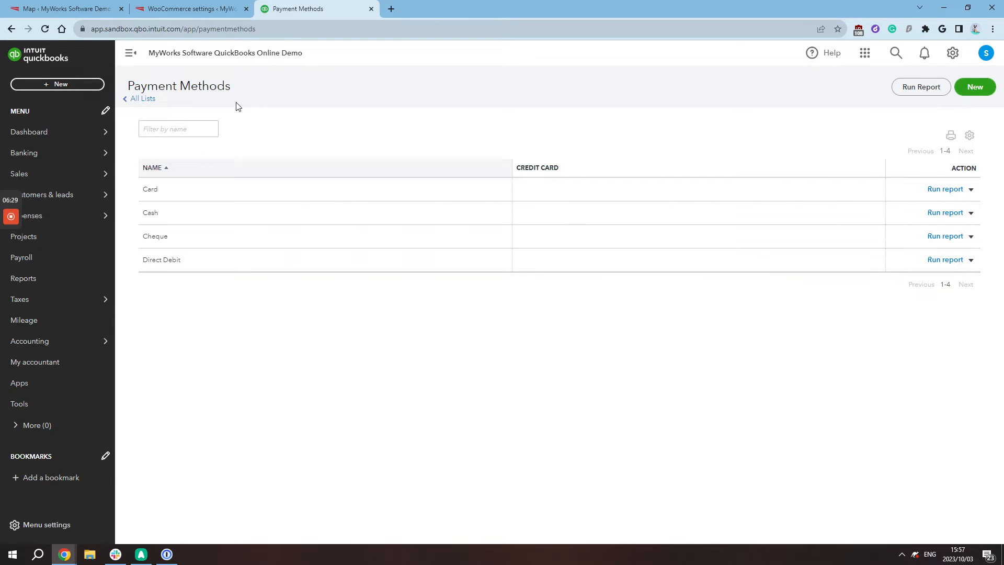
- Create and save a new QuickBooks payment method named Paypal
{"action": "left_click", "coordinate": [975, 89]}
{"action": "left_click", "coordinate": [450, 277]}
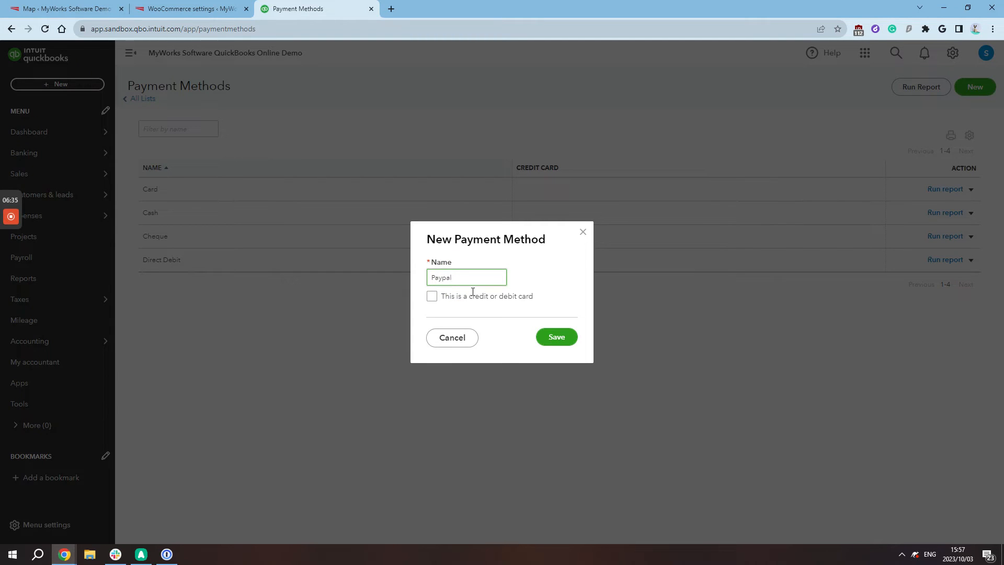
{"action": "left_click", "coordinate": [556, 340]}
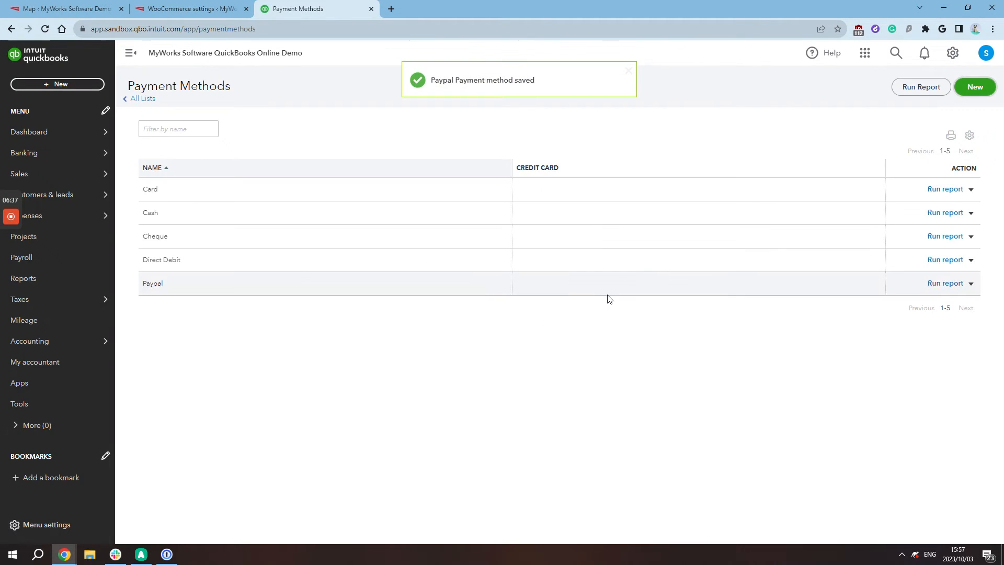
- Add another QuickBooks payment method named Stripe for WooCommerce and save it
{"action": "left_click", "coordinate": [974, 87]}
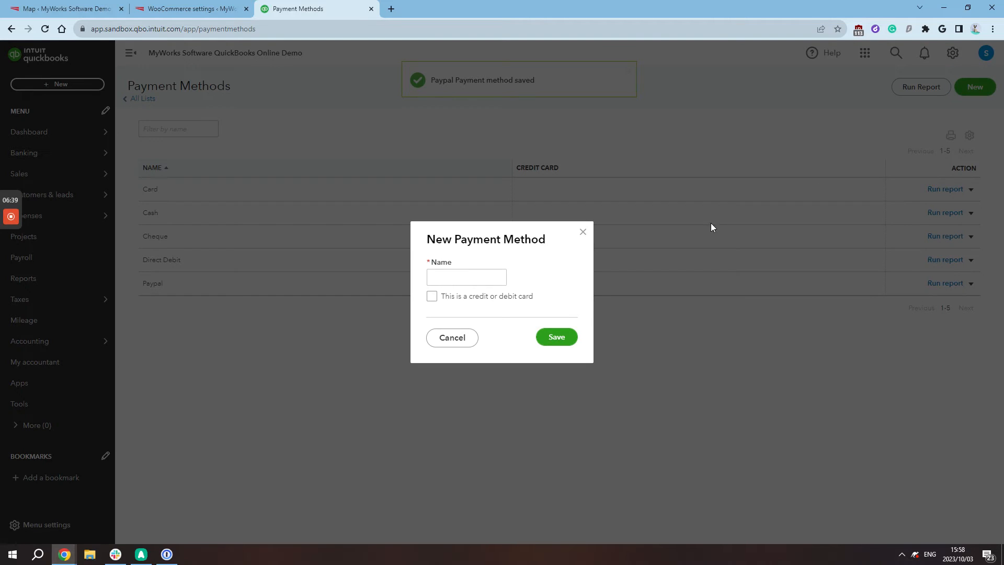
{"action": "left_click", "coordinate": [445, 276]}
{"action": "type", "text": "Stripe for WooC"}
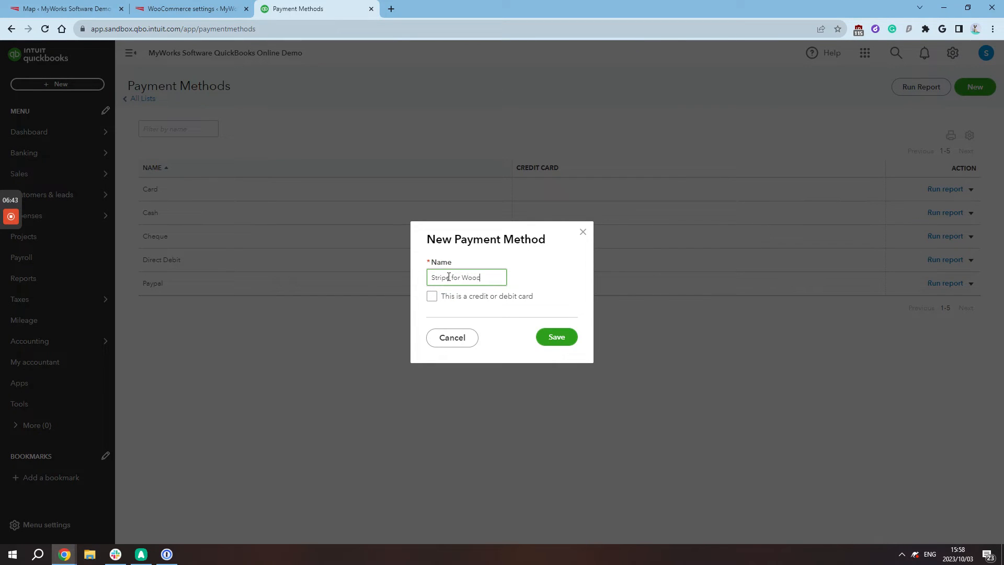
{"action": "type", "text": "ommerce"}
{"action": "left_click", "coordinate": [554, 336]}
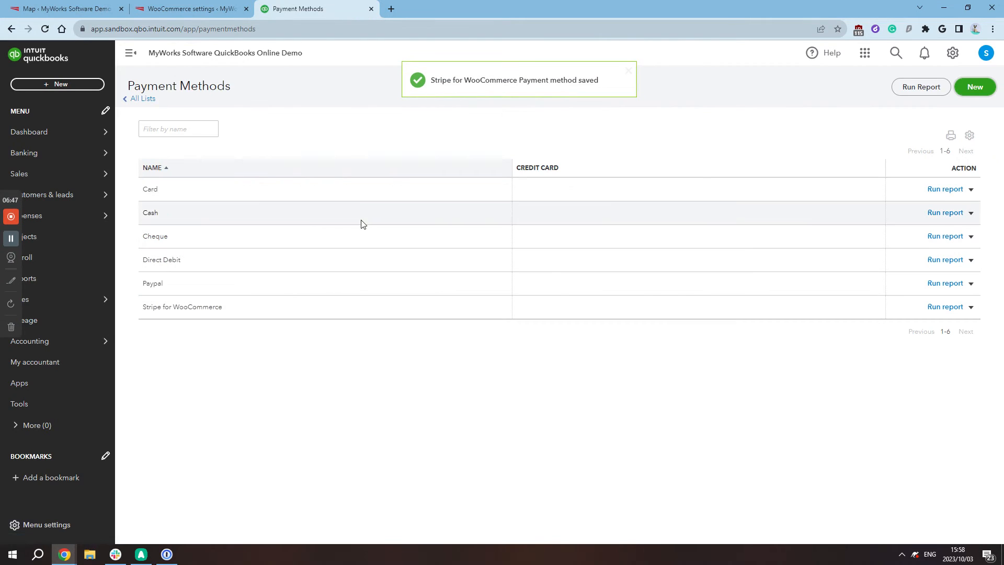
- Return to the MyWorks payment method mappings and review the QuickBooks Online Bank Account settings for PayPal and Stripe
{"action": "left_click", "coordinate": [196, 10]}
{"action": "left_click", "coordinate": [63, 6]}
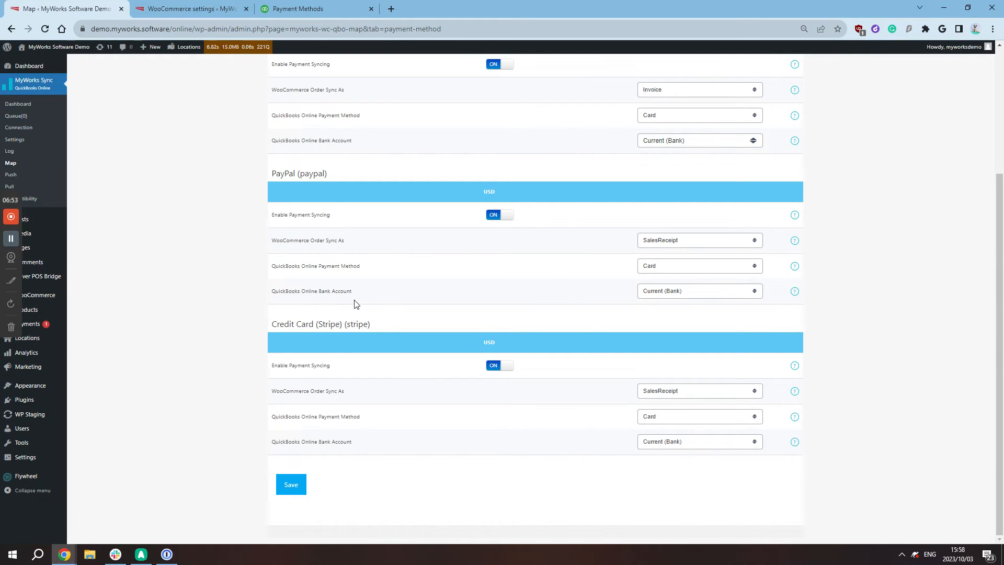
{"action": "left_click_drag", "start_coordinate": [352, 292], "coordinate": [273, 302]}
{"action": "left_click_drag", "start_coordinate": [352, 442], "coordinate": [267, 445]}
{"action": "left_click", "coordinate": [562, 450]}
- Choose Current (Bank) as the QuickBooks Online Bank Account for both PayPal and Credit Card (Stripe)
{"action": "left_click", "coordinate": [660, 294]}
{"action": "left_click", "coordinate": [661, 294]}
{"action": "left_click", "coordinate": [663, 295]}
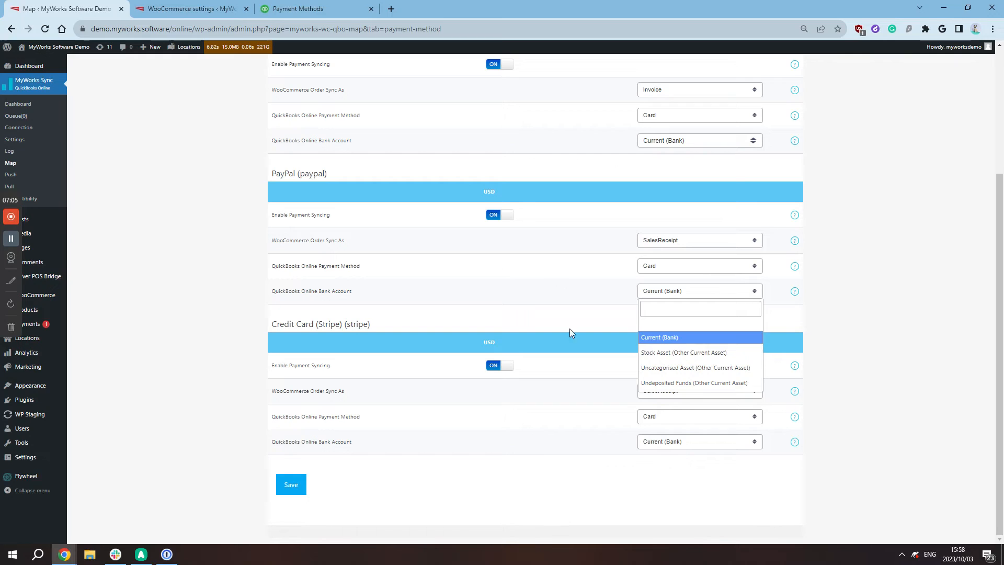
{"action": "left_click", "coordinate": [636, 336]}
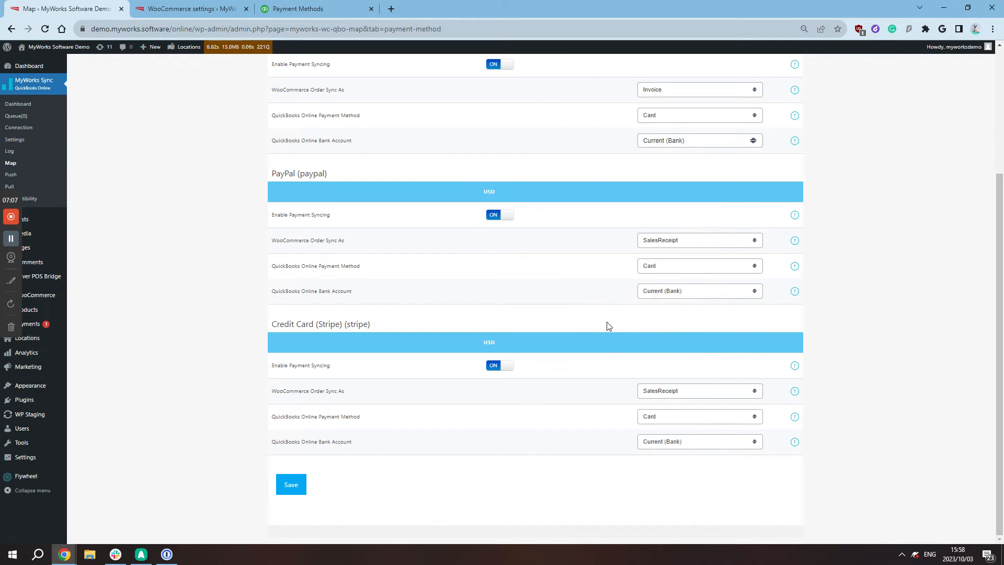
{"action": "left_click", "coordinate": [684, 445]}
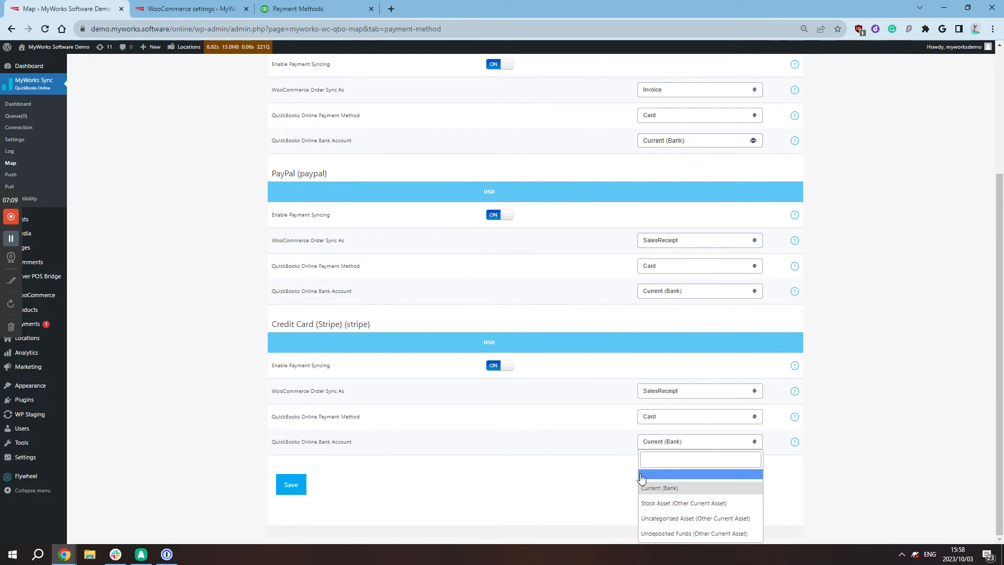
{"action": "left_click", "coordinate": [681, 489]}
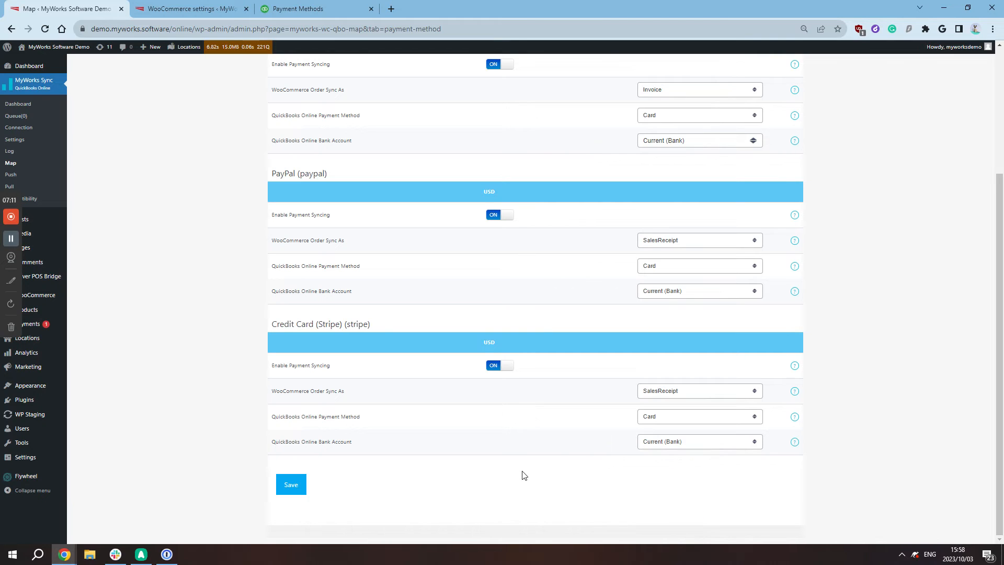
- Look over the mappings of all gateways, save the payment method mappings and dismiss the confirmation
{"action": "scroll", "coordinate": [524, 473], "scroll_direction": "up", "scroll_amount": 1}
{"action": "scroll", "coordinate": [524, 473], "scroll_direction": "up", "scroll_amount": 2}
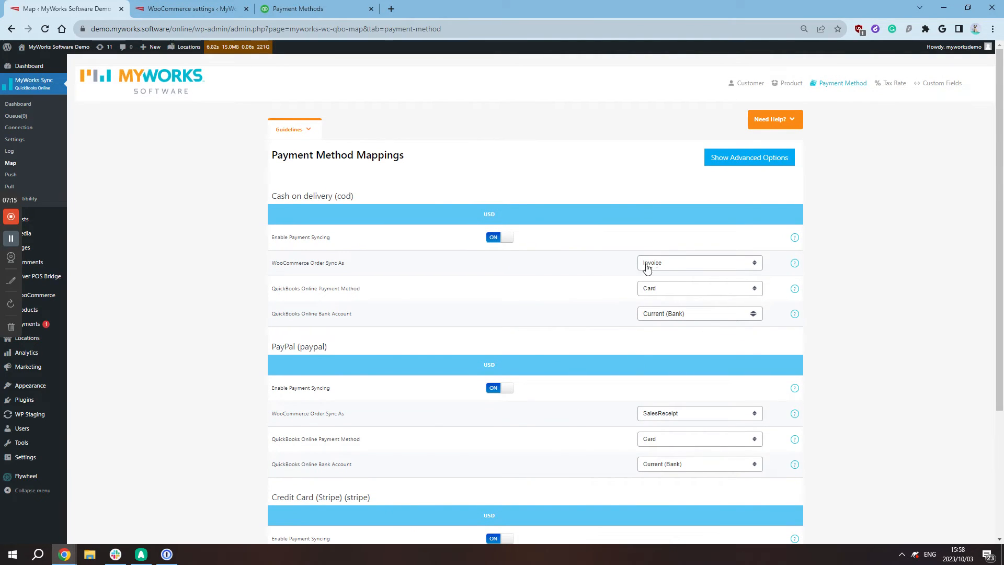
{"action": "scroll", "coordinate": [738, 349], "scroll_direction": "down", "scroll_amount": 1}
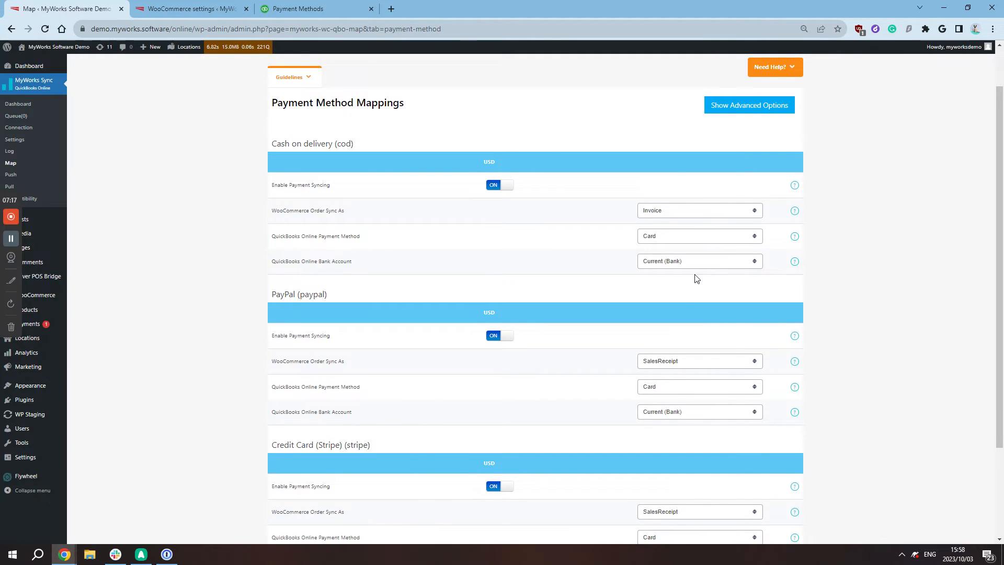
{"action": "scroll", "coordinate": [683, 279], "scroll_direction": "down", "scroll_amount": 2}
{"action": "left_click", "coordinate": [289, 484]}
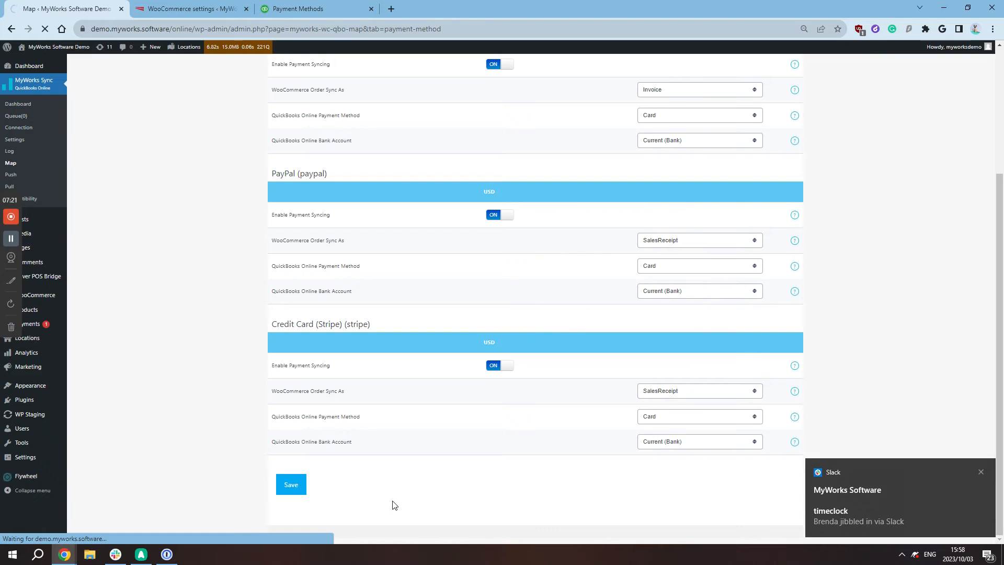
{"action": "right_click", "coordinate": [542, 464]}
{"action": "left_click", "coordinate": [487, 477]}
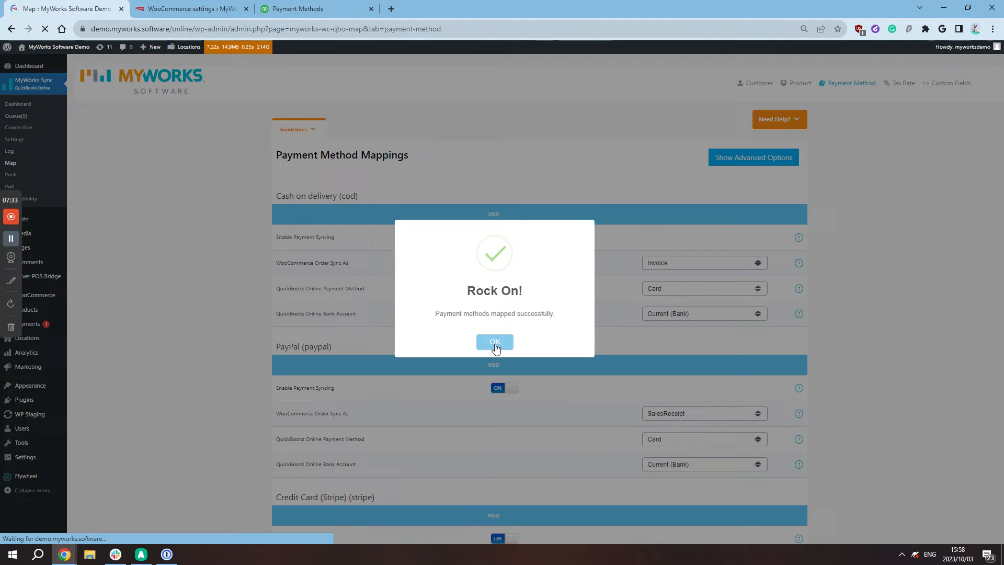
- Set the QuickBooks Online Payment Method to Paypal for PayPal and Stripe for WooCommerce for Credit Card (Stripe), and save the mappings
{"action": "left_click", "coordinate": [495, 342]}
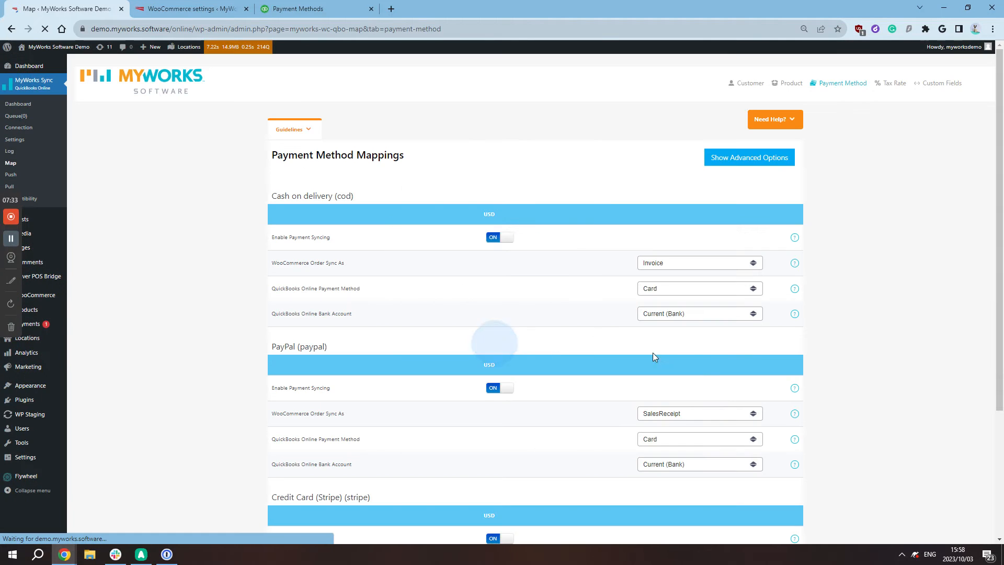
{"action": "scroll", "coordinate": [769, 394], "scroll_direction": "down", "scroll_amount": 3}
{"action": "left_click", "coordinate": [724, 290]}
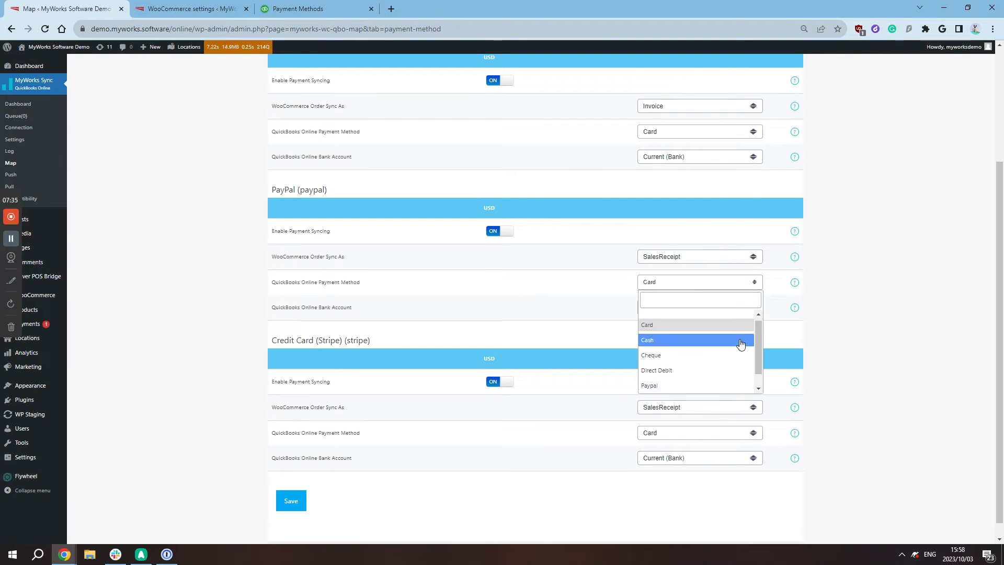
{"action": "scroll", "coordinate": [732, 350], "scroll_direction": "down", "scroll_amount": 1}
{"action": "left_click", "coordinate": [706, 354]}
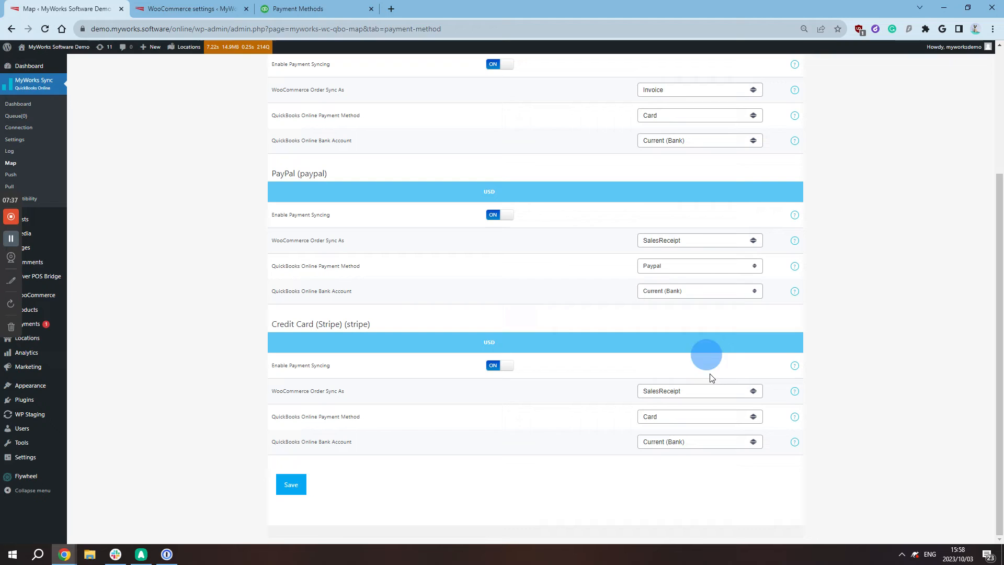
{"action": "left_click", "coordinate": [713, 414]}
{"action": "left_click", "coordinate": [711, 519]}
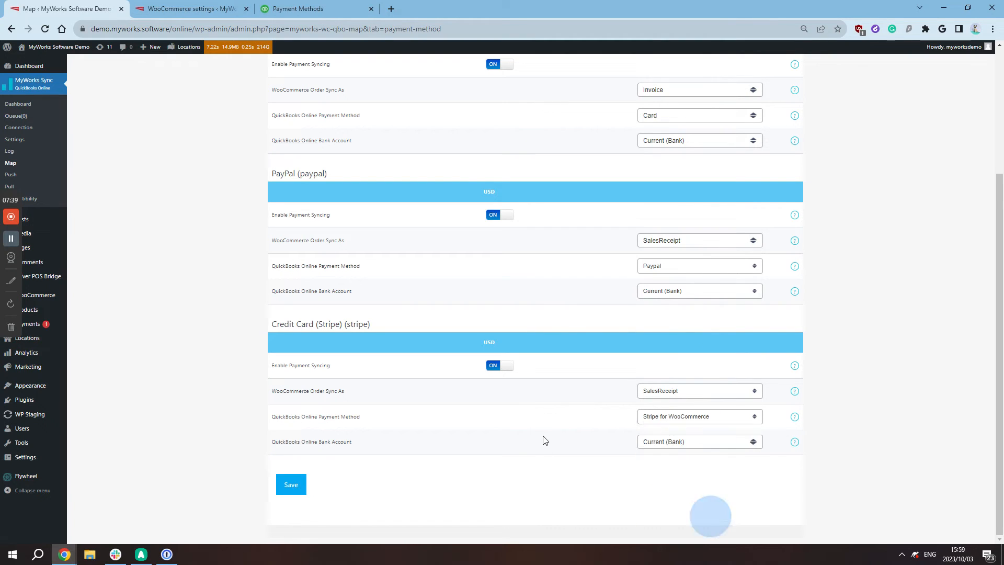
{"action": "left_click", "coordinate": [281, 485]}
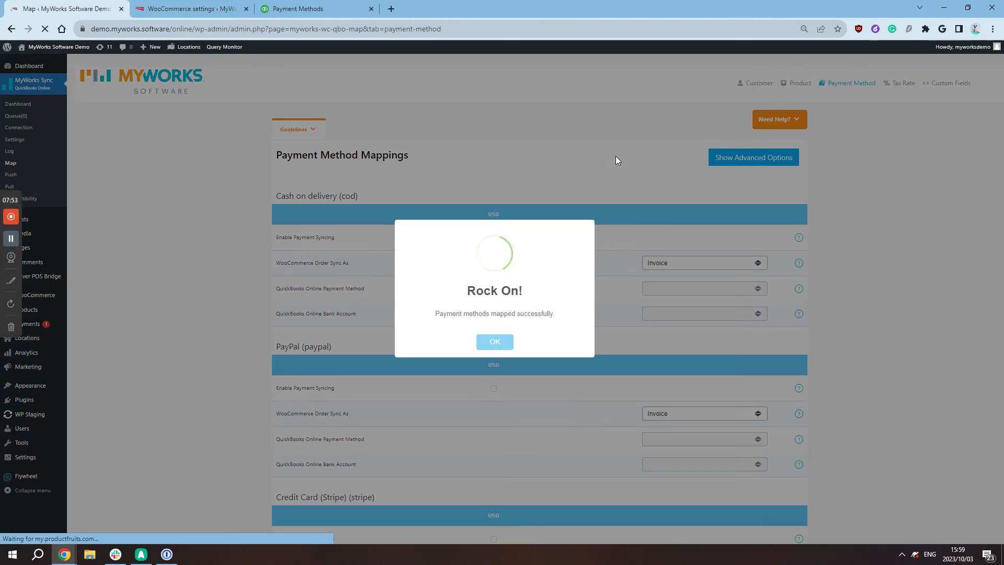
{"action": "left_click", "coordinate": [507, 345]}
- Set the Cash on delivery gateway's QuickBooks Online Payment Method to Cheque, save the mappings and dismiss the confirmation
{"action": "left_click", "coordinate": [726, 288]}
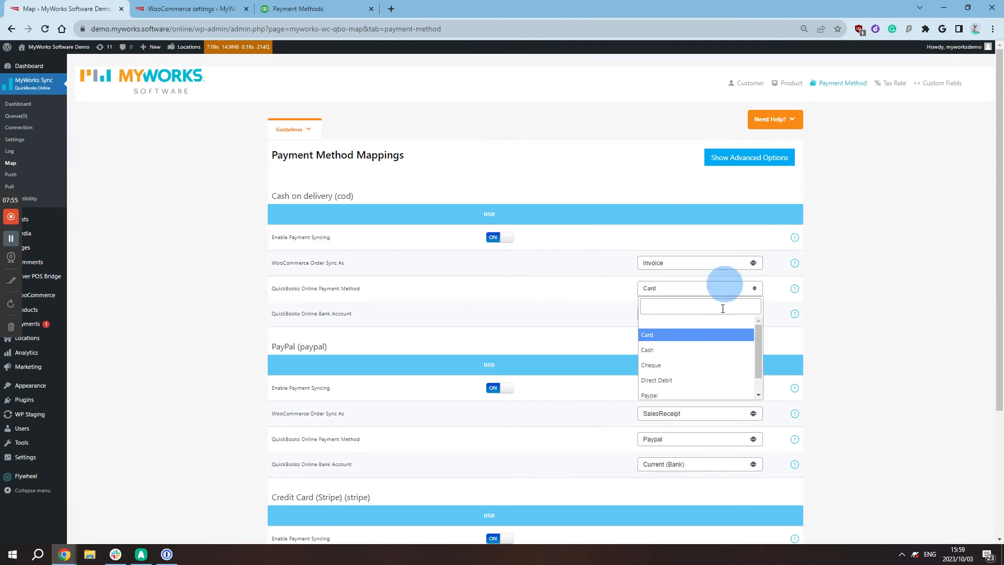
{"action": "left_click", "coordinate": [704, 349]}
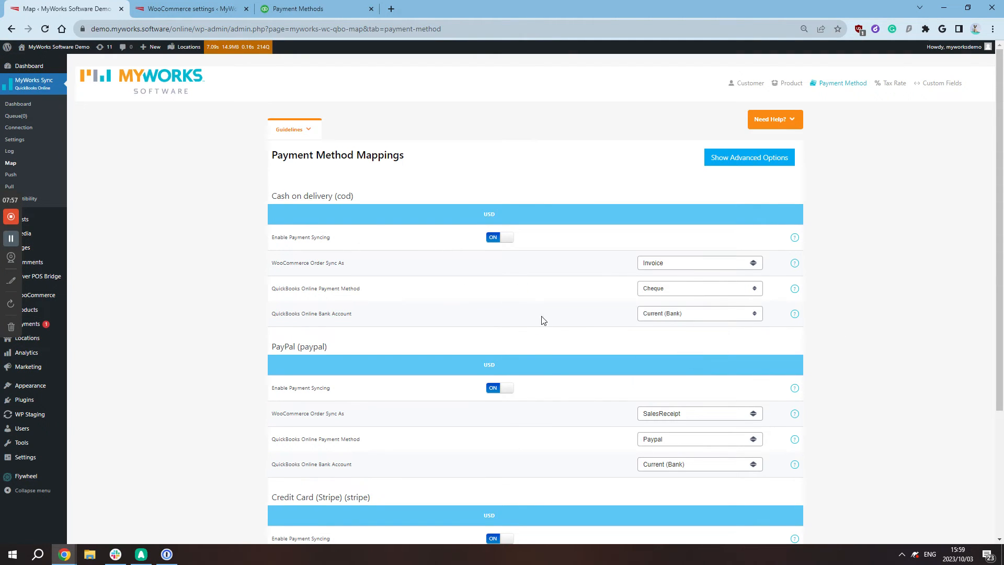
{"action": "scroll", "coordinate": [539, 335], "scroll_direction": "down", "scroll_amount": 2}
{"action": "left_click", "coordinate": [292, 485]}
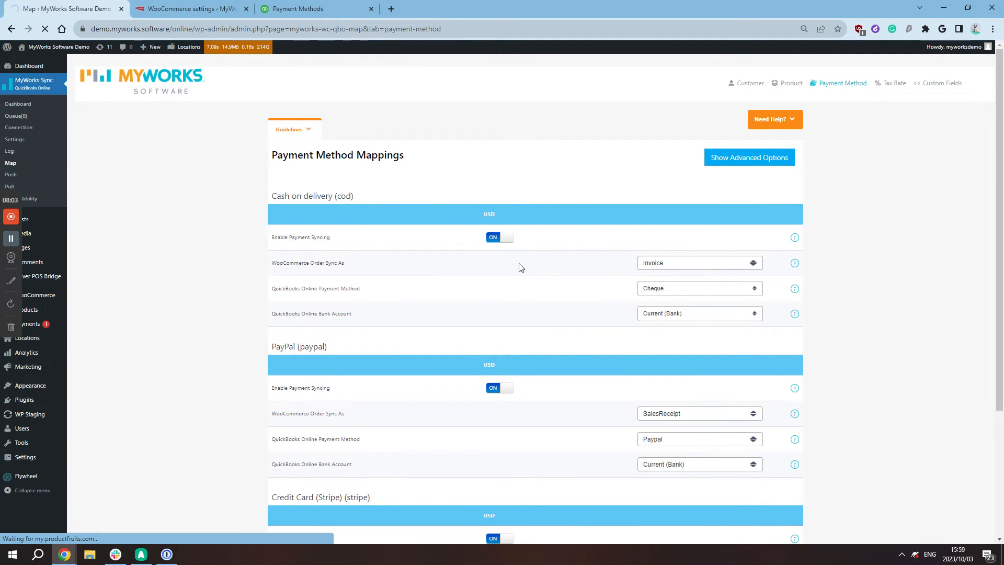
{"action": "scroll", "coordinate": [486, 402], "scroll_direction": "down", "scroll_amount": 1}
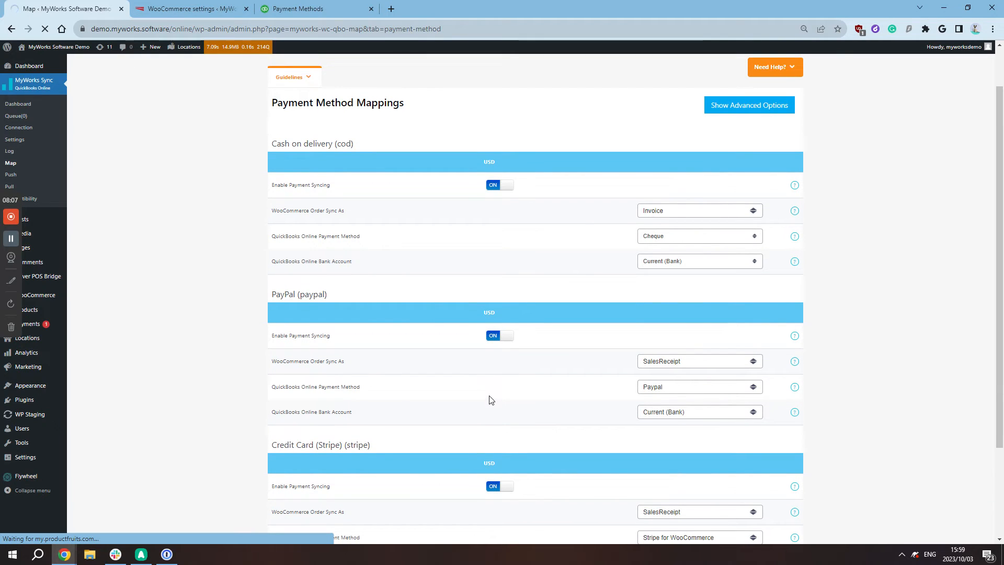
{"action": "scroll", "coordinate": [488, 397], "scroll_direction": "down", "scroll_amount": 1}
{"action": "scroll", "coordinate": [485, 402], "scroll_direction": "up", "scroll_amount": 2}
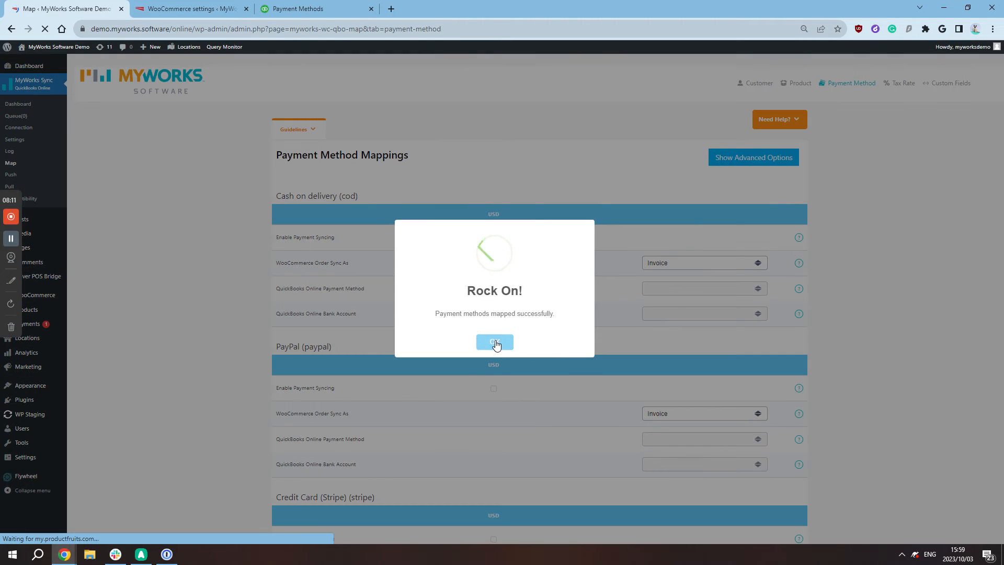
{"action": "left_click", "coordinate": [494, 340]}
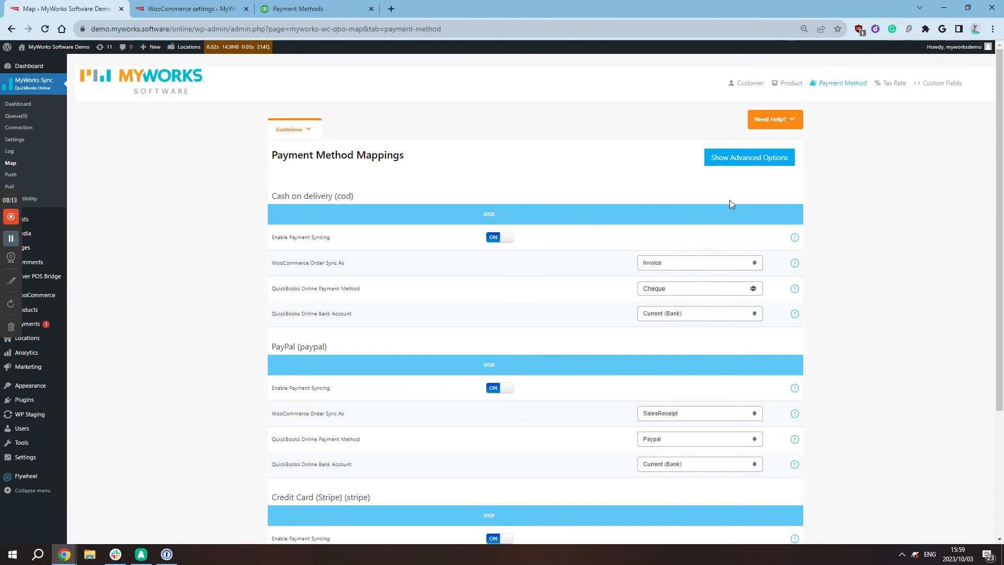
- Show the advanced options and set Terms Mapping to Net 30 for the Cash on delivery gateway
{"action": "left_click", "coordinate": [760, 168]}
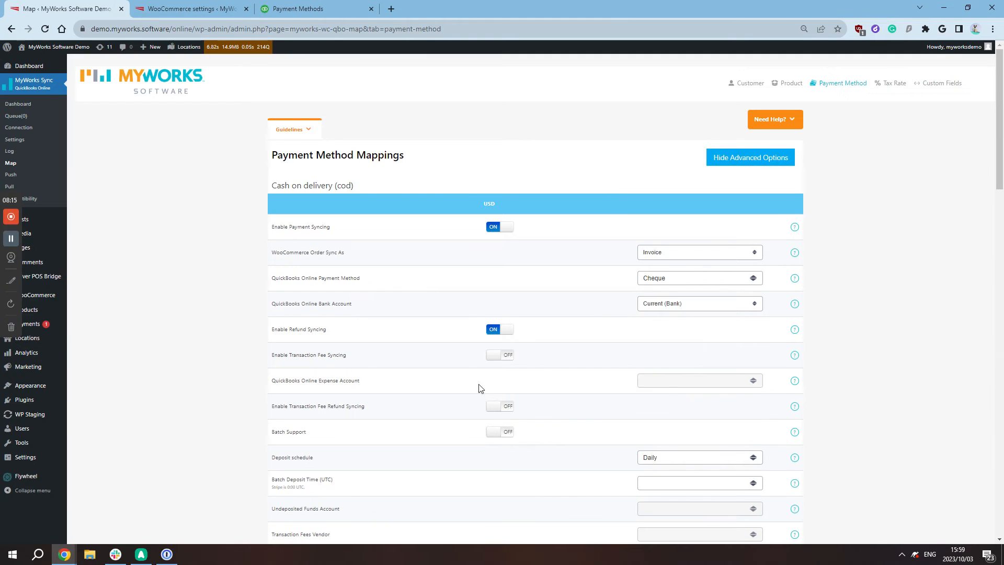
{"action": "scroll", "coordinate": [551, 385], "scroll_direction": "down", "scroll_amount": 2}
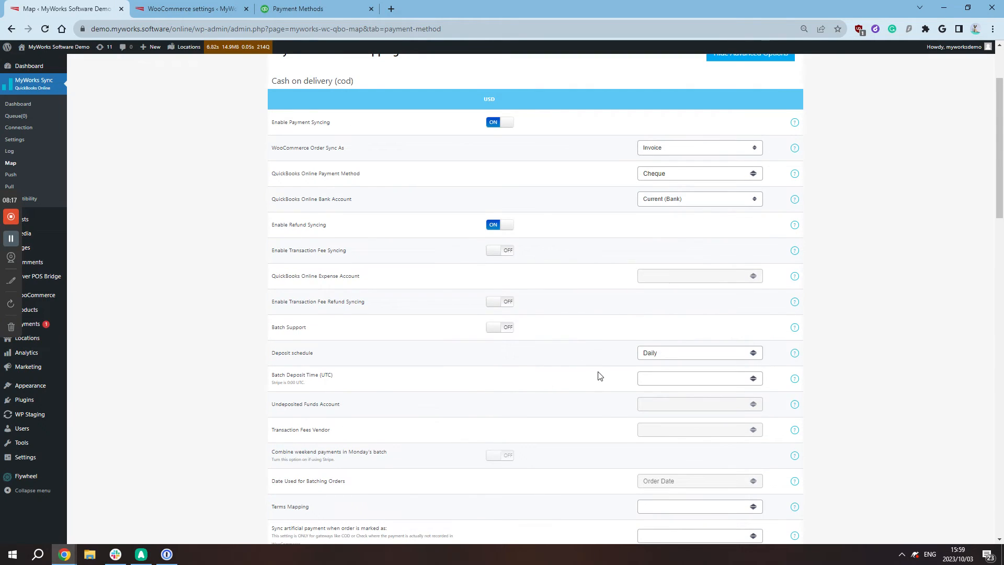
{"action": "scroll", "coordinate": [600, 375], "scroll_direction": "down", "scroll_amount": 3}
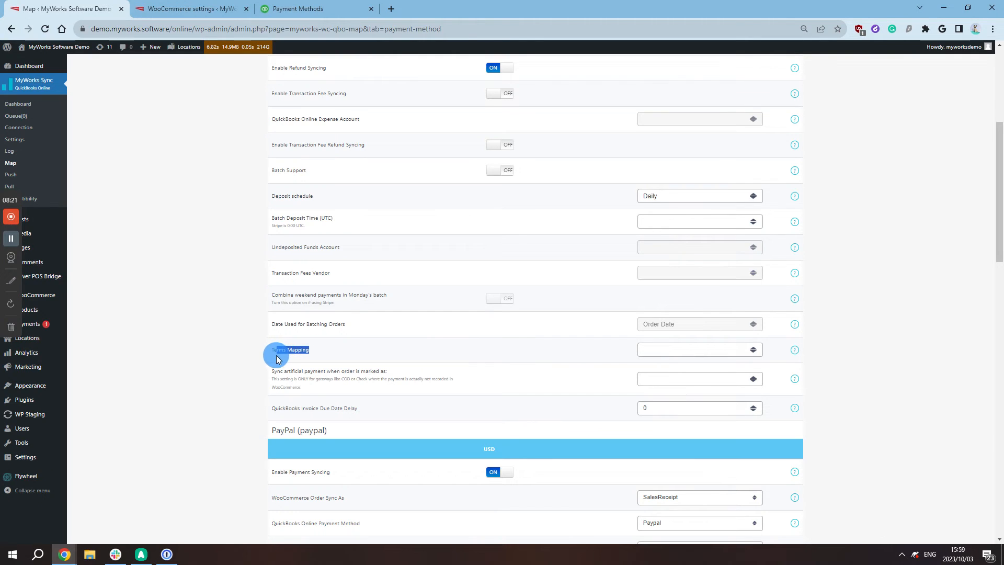
{"action": "left_click_drag", "start_coordinate": [352, 358], "coordinate": [285, 352]}
{"action": "left_click", "coordinate": [753, 350]}
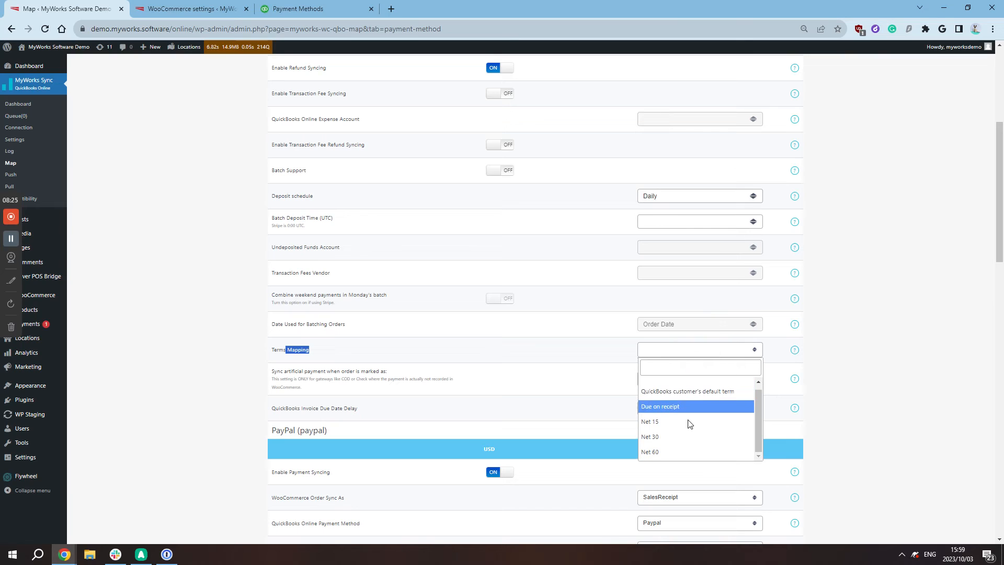
{"action": "left_click", "coordinate": [672, 434]}
{"action": "left_click", "coordinate": [549, 348]}
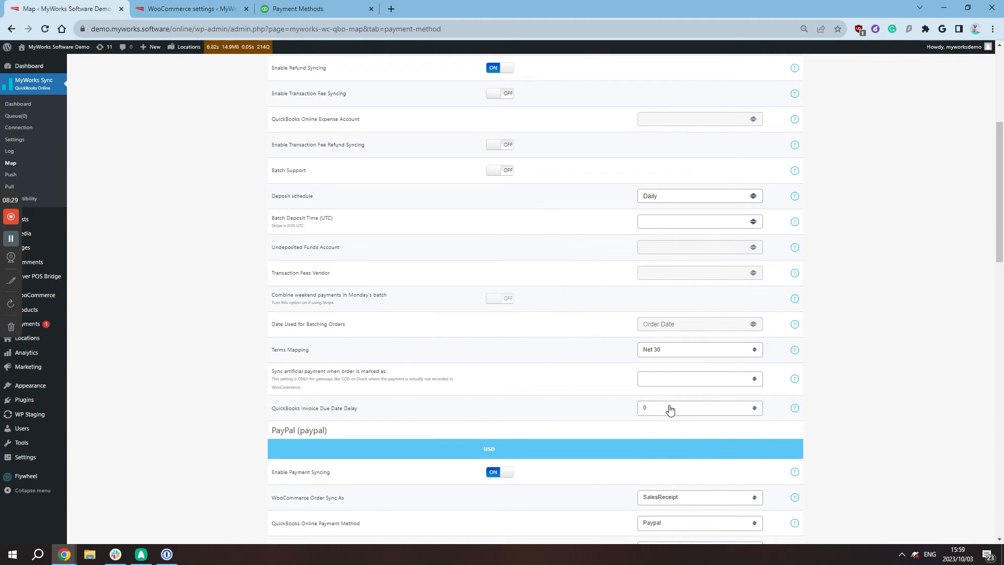
- View Cash on delivery's invoice due date delay choices, and start a new invoice in QuickBooks Online to examine its terms and due date
{"action": "left_click", "coordinate": [688, 408]}
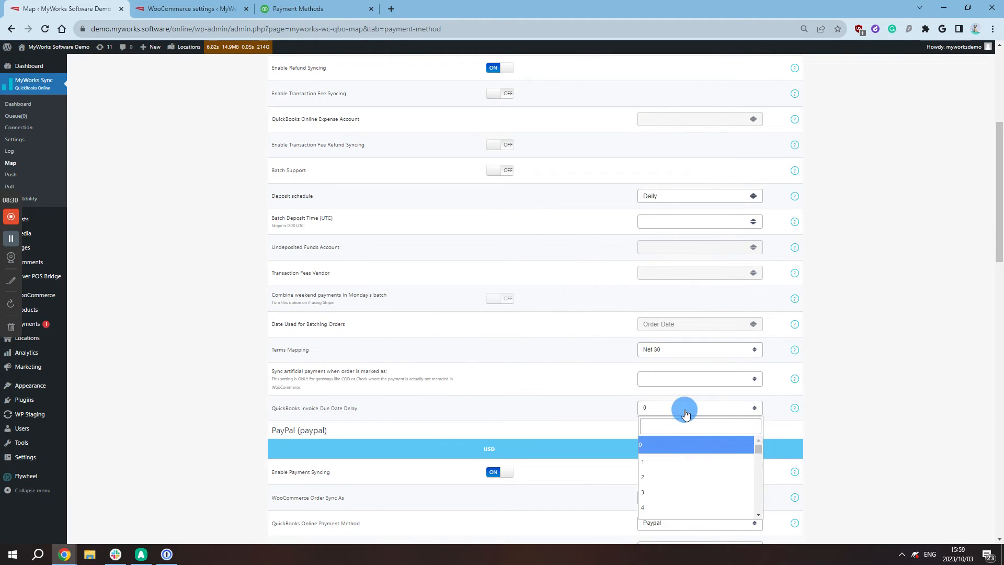
{"action": "left_click", "coordinate": [571, 418]}
{"action": "left_click", "coordinate": [266, 7]}
{"action": "mouse_move", "coordinate": [65, 173]}
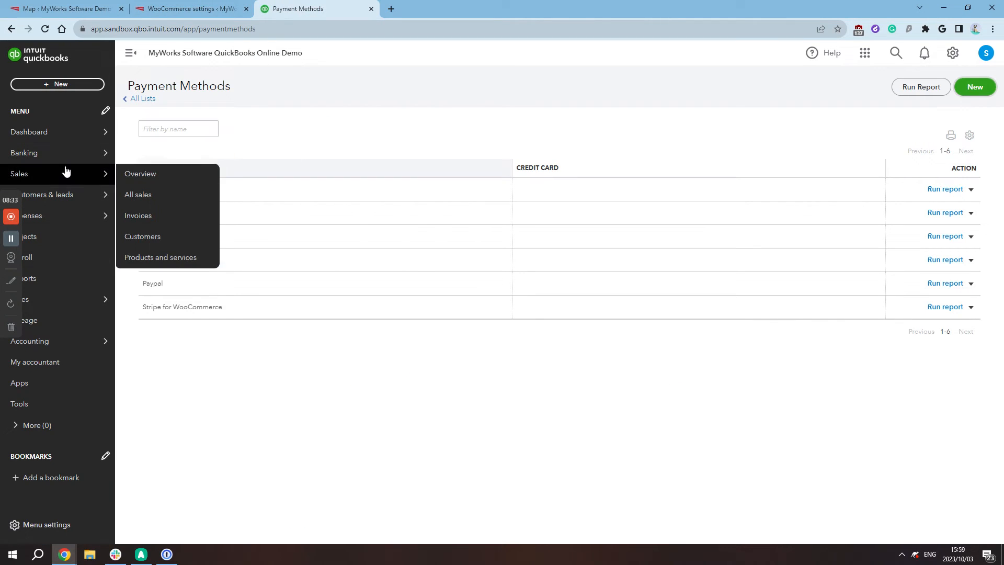
{"action": "left_click", "coordinate": [139, 219]}
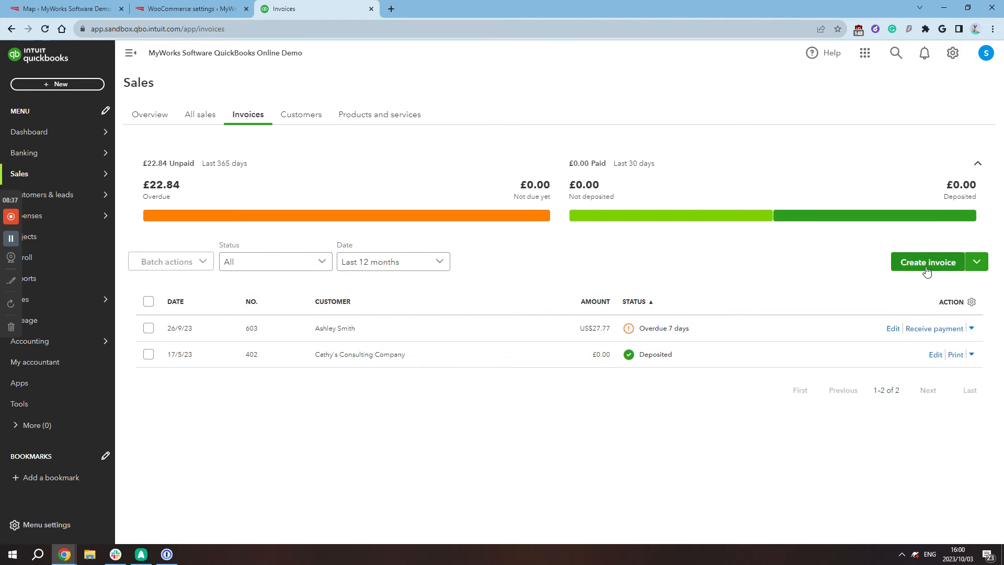
{"action": "left_click", "coordinate": [925, 267]}
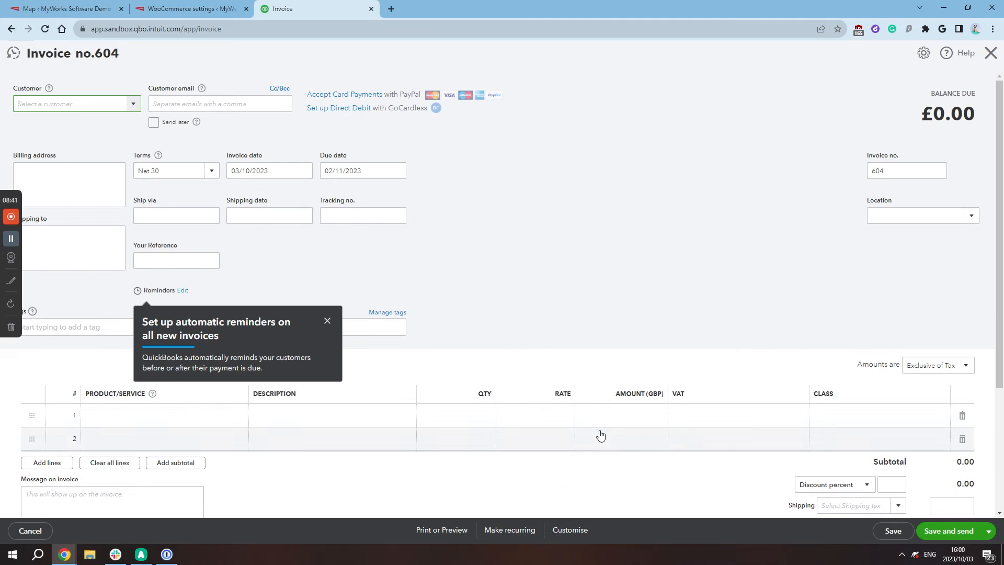
{"action": "left_click", "coordinate": [371, 173]}
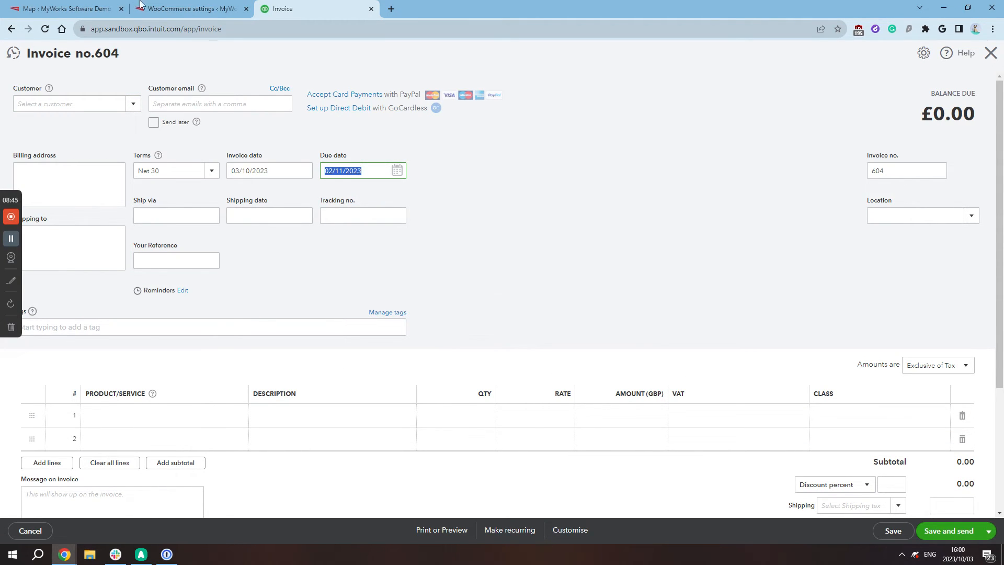
- Return to the MyWorks payment method mappings and set QuickBooks Invoice Due Date Delay to 30 for Cash on delivery
{"action": "left_click", "coordinate": [82, 7]}
{"action": "left_click", "coordinate": [162, 6]}
{"action": "left_click", "coordinate": [59, 8]}
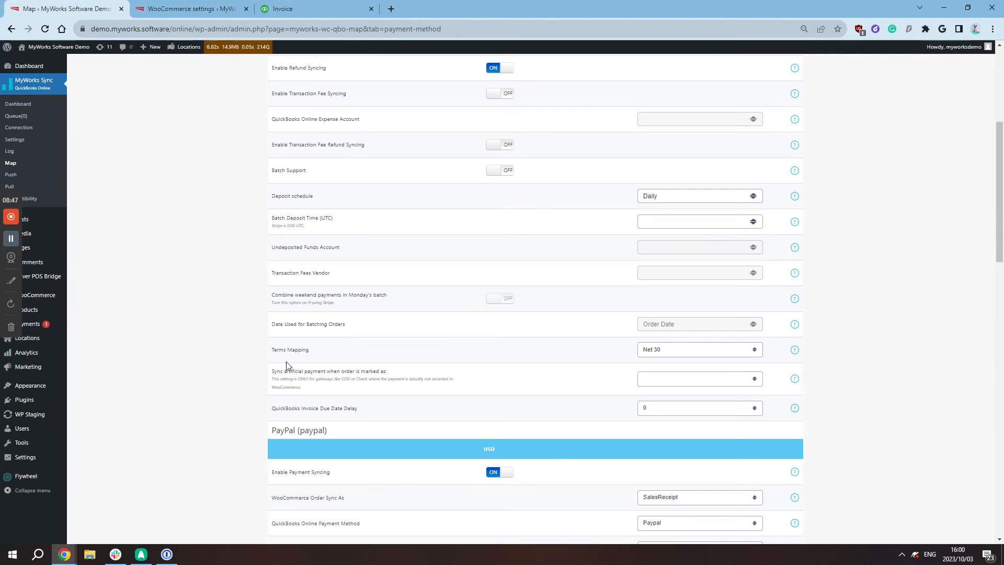
{"action": "left_click_drag", "start_coordinate": [365, 408], "coordinate": [277, 407]}
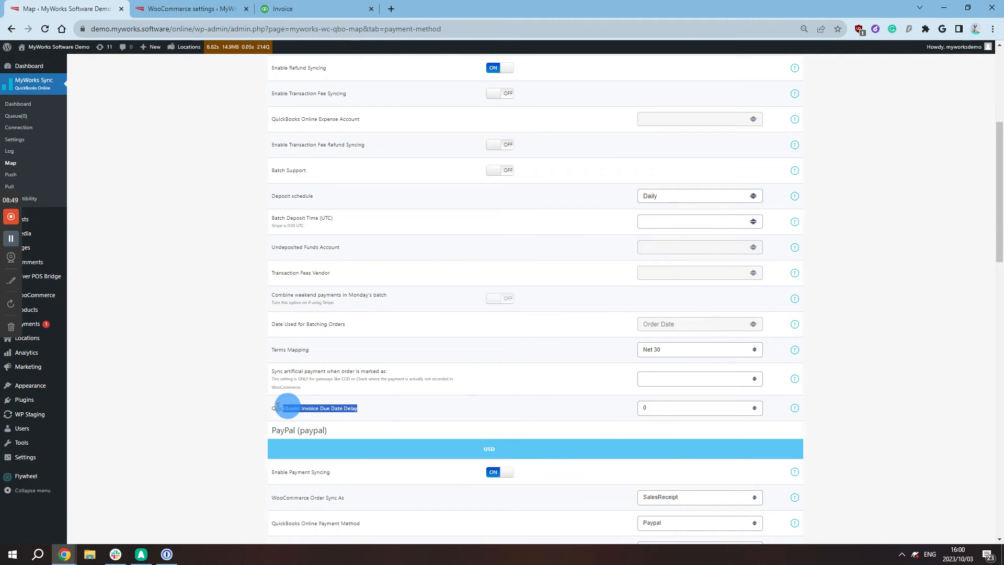
{"action": "left_click", "coordinate": [395, 408]}
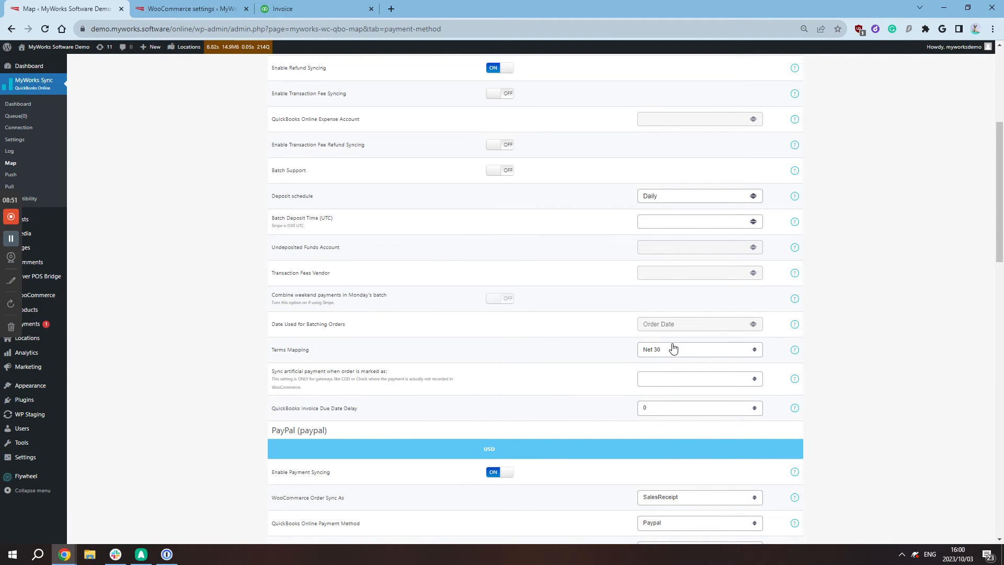
{"action": "left_click", "coordinate": [662, 413]}
{"action": "scroll", "coordinate": [682, 447], "scroll_direction": "down", "scroll_amount": 5}
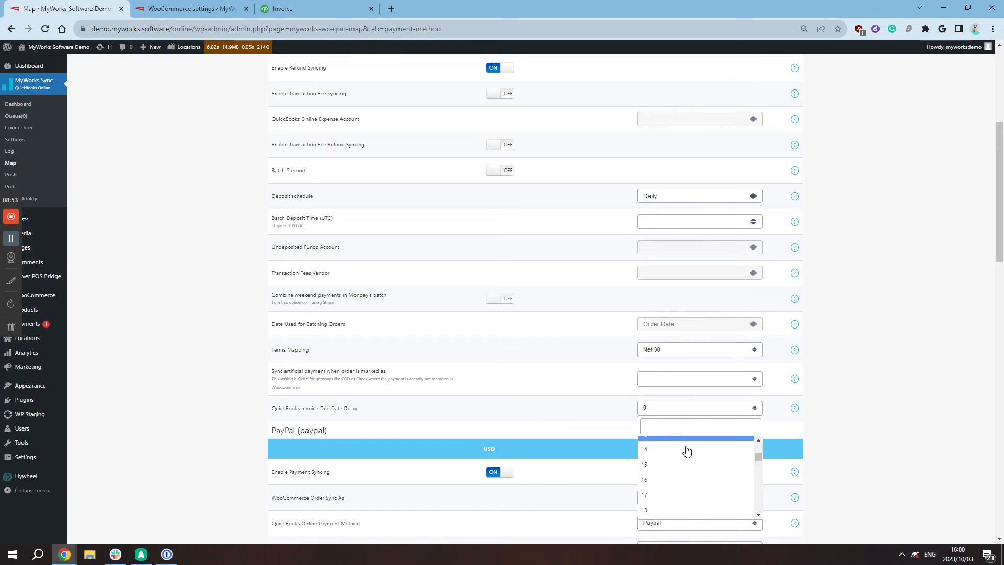
{"action": "scroll", "coordinate": [681, 456], "scroll_direction": "down", "scroll_amount": 3}
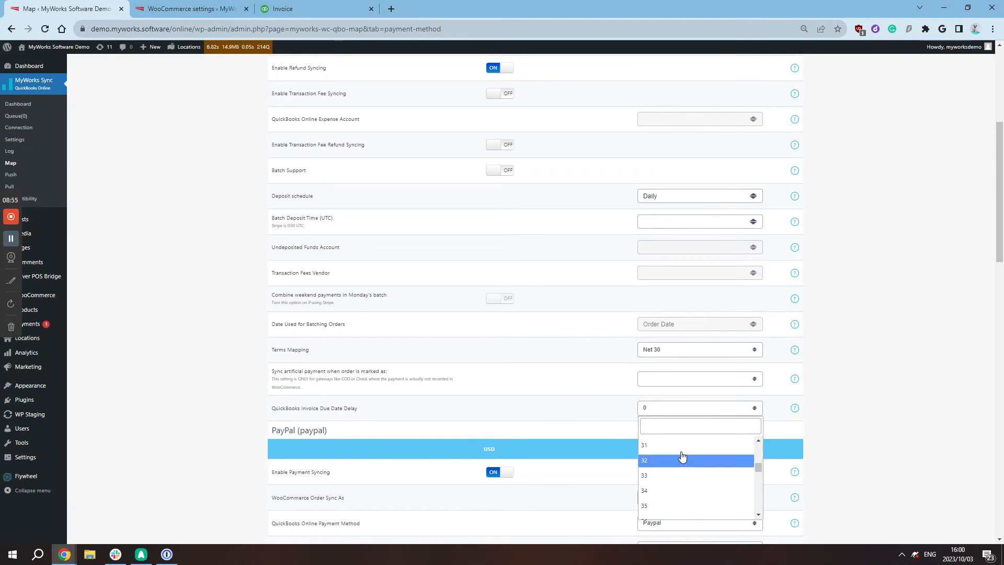
{"action": "left_click", "coordinate": [679, 481]}
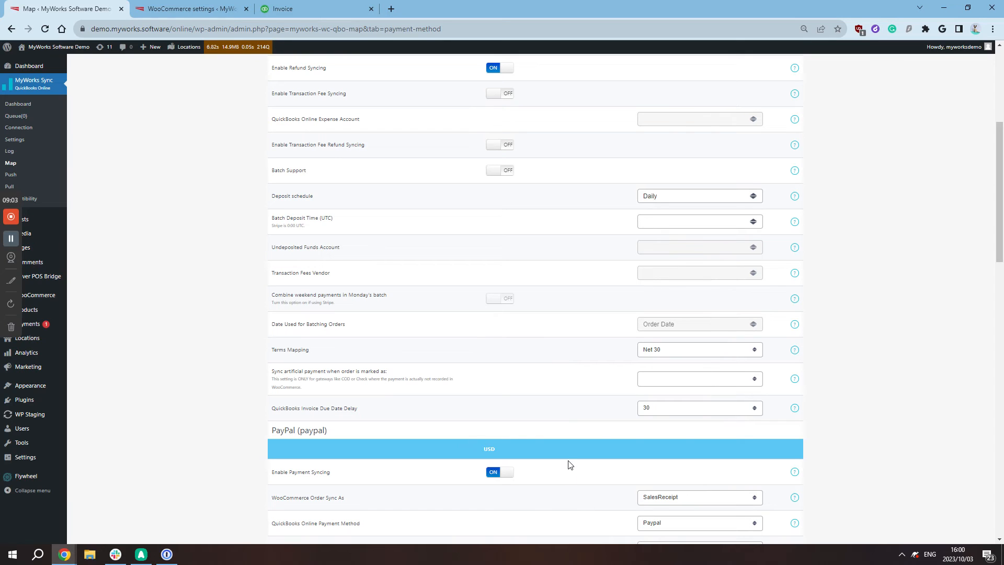
- Set Cash on delivery's option for syncing an artificial payment when the order is marked as to Completed
{"action": "left_click_drag", "start_coordinate": [417, 372], "coordinate": [269, 377]}
{"action": "left_click", "coordinate": [291, 385]}
{"action": "left_click", "coordinate": [671, 383]}
{"action": "scroll", "coordinate": [677, 438], "scroll_direction": "down", "scroll_amount": 2}
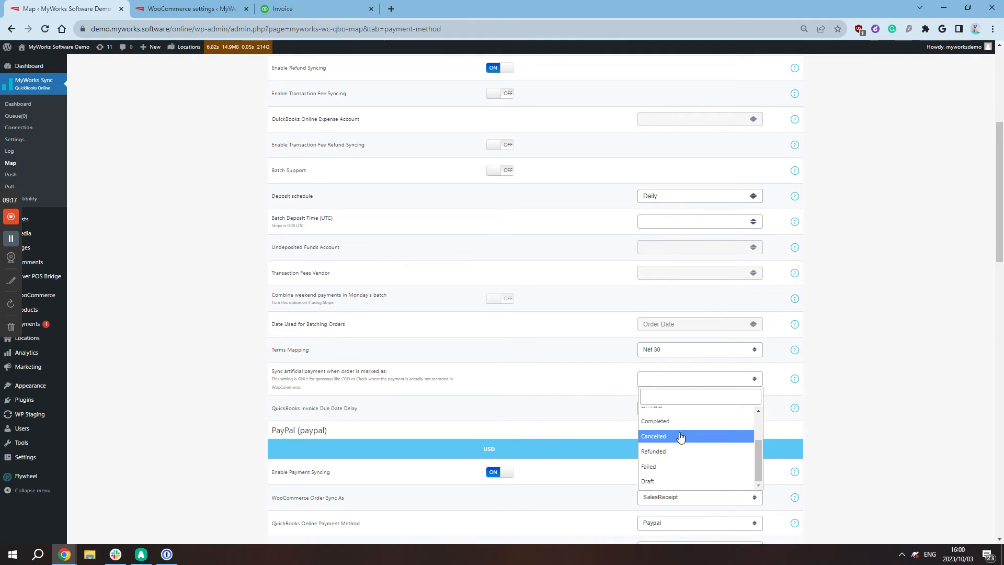
{"action": "left_click", "coordinate": [663, 423]}
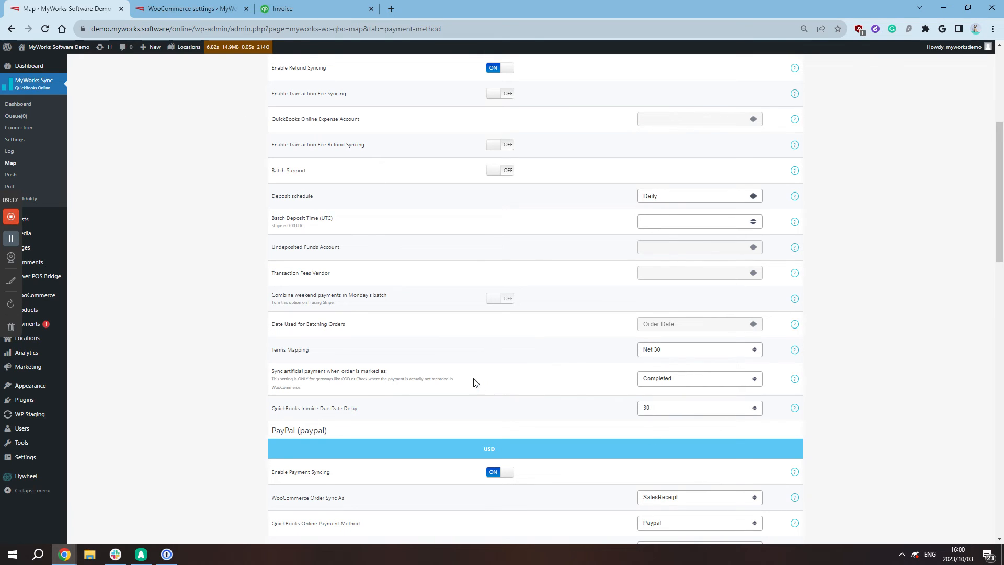
{"action": "left_click_drag", "start_coordinate": [473, 378], "coordinate": [365, 376]}
{"action": "left_click", "coordinate": [569, 390]}
- Open the MyWorks Sync settings in a new tab and examine the Automatic Sync payment option for QuickBooks Online to WooCommerce
{"action": "scroll", "coordinate": [30, 140], "scroll_direction": "up", "scroll_amount": 1}
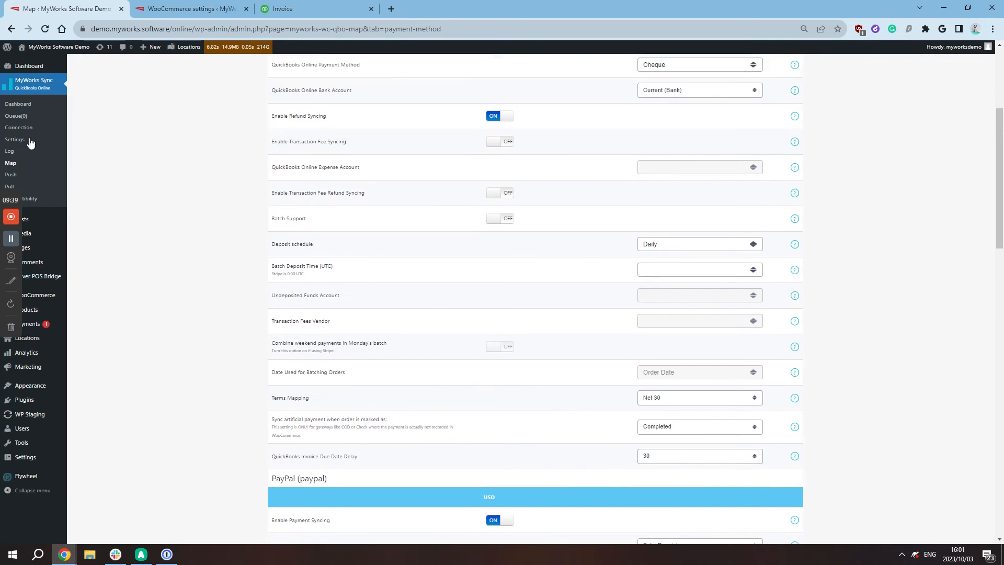
{"action": "right_click", "coordinate": [30, 140]}
{"action": "left_click", "coordinate": [52, 147]}
{"action": "left_click", "coordinate": [186, 5]}
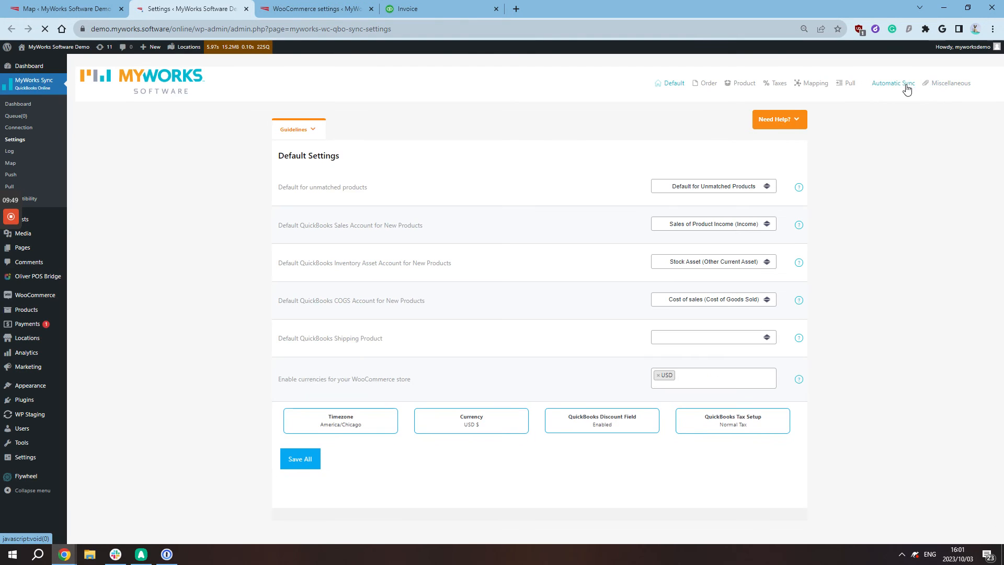
{"action": "left_click", "coordinate": [891, 88]}
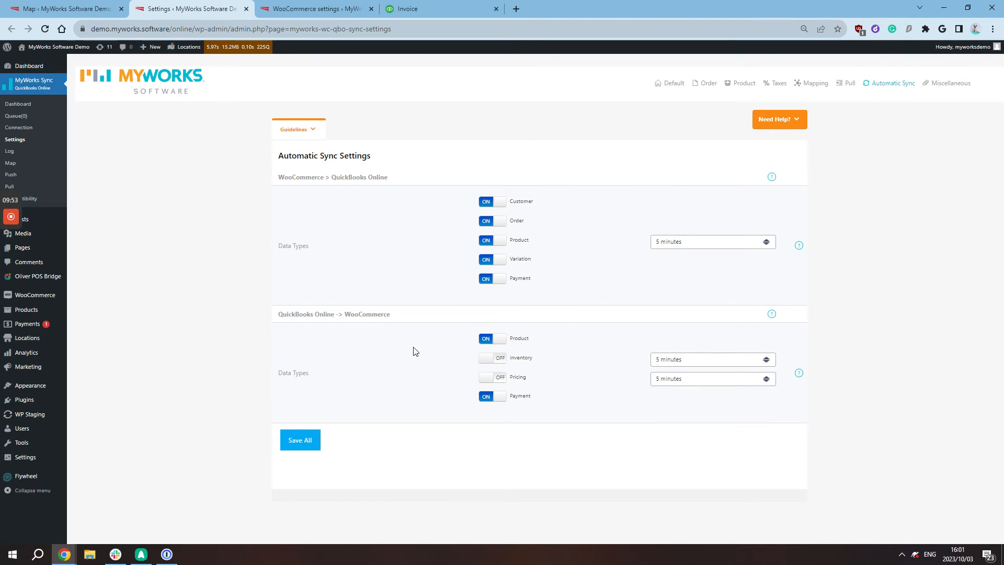
{"action": "left_click_drag", "start_coordinate": [286, 316], "coordinate": [392, 320]}
{"action": "left_click", "coordinate": [422, 401]}
{"action": "left_click_drag", "start_coordinate": [538, 395], "coordinate": [496, 395]}
{"action": "left_click", "coordinate": [587, 440]}
- Examine the Pull settings' order status choices for when a payment is added in QuickBooks
{"action": "left_click", "coordinate": [848, 83]}
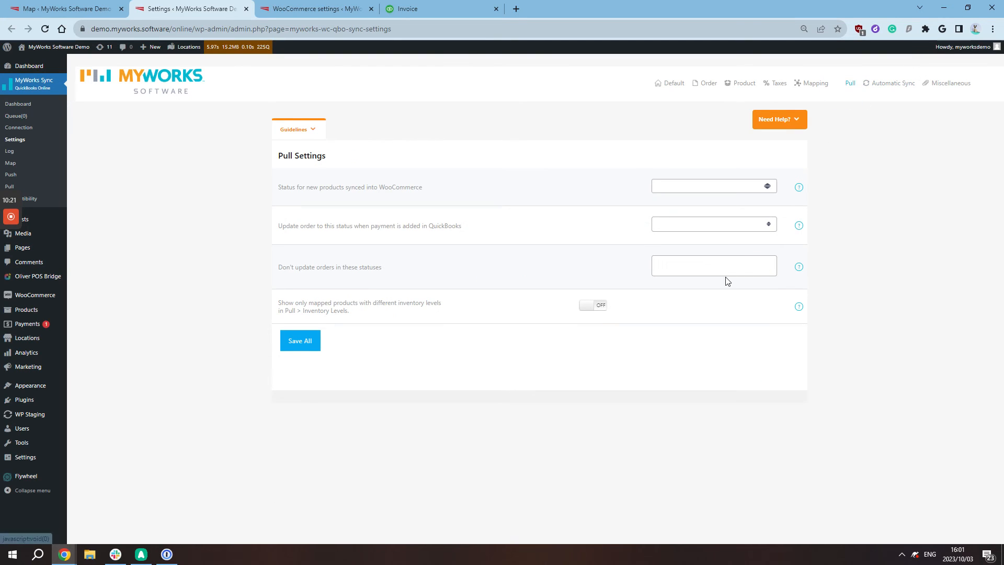
{"action": "left_click", "coordinate": [722, 230]}
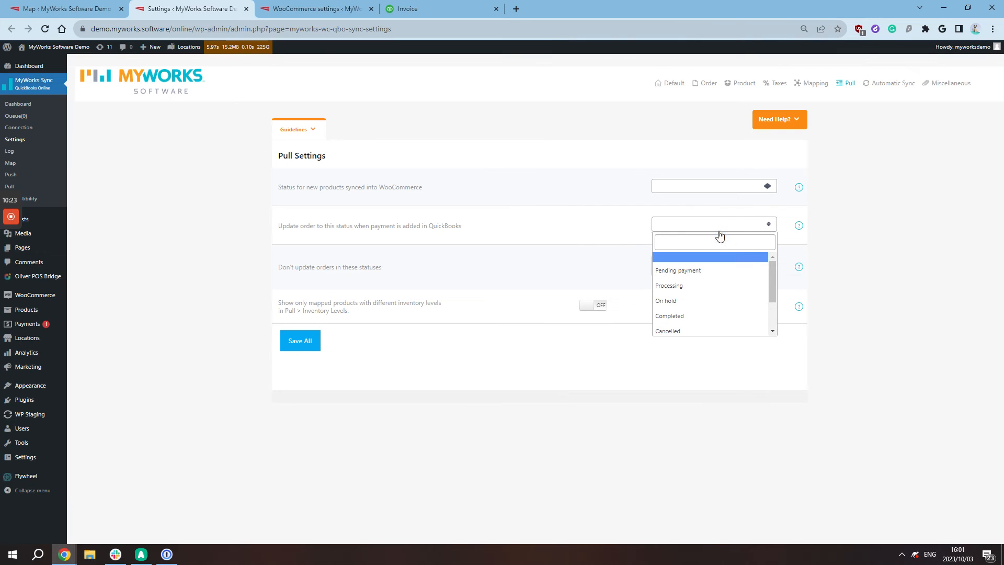
{"action": "scroll", "coordinate": [722, 303], "scroll_direction": "down", "scroll_amount": 1}
{"action": "scroll", "coordinate": [717, 306], "scroll_direction": "up", "scroll_amount": 1}
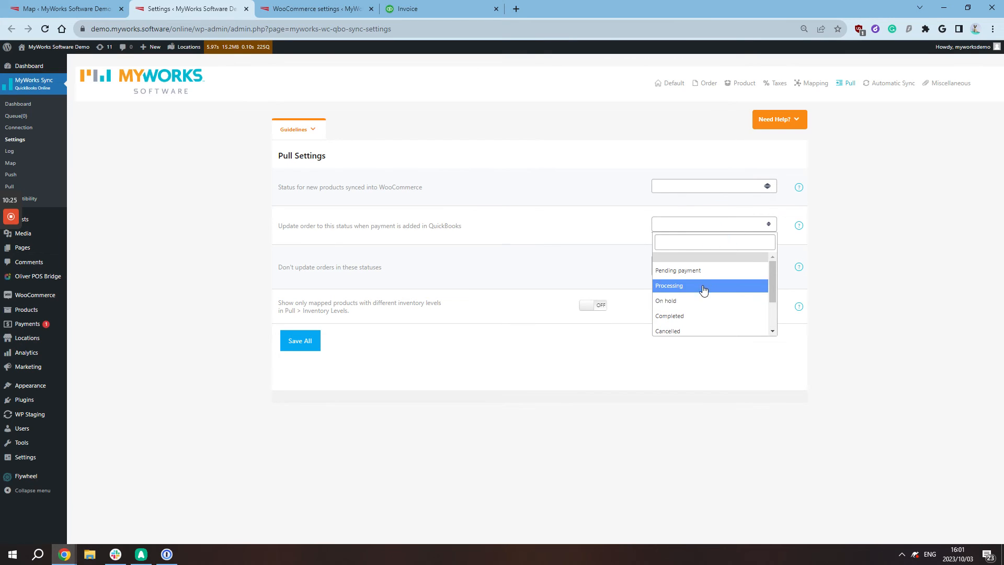
{"action": "scroll", "coordinate": [711, 298], "scroll_direction": "down", "scroll_amount": 2}
{"action": "scroll", "coordinate": [710, 282], "scroll_direction": "up", "scroll_amount": 2}
{"action": "left_click_drag", "start_coordinate": [462, 226], "coordinate": [281, 225]}
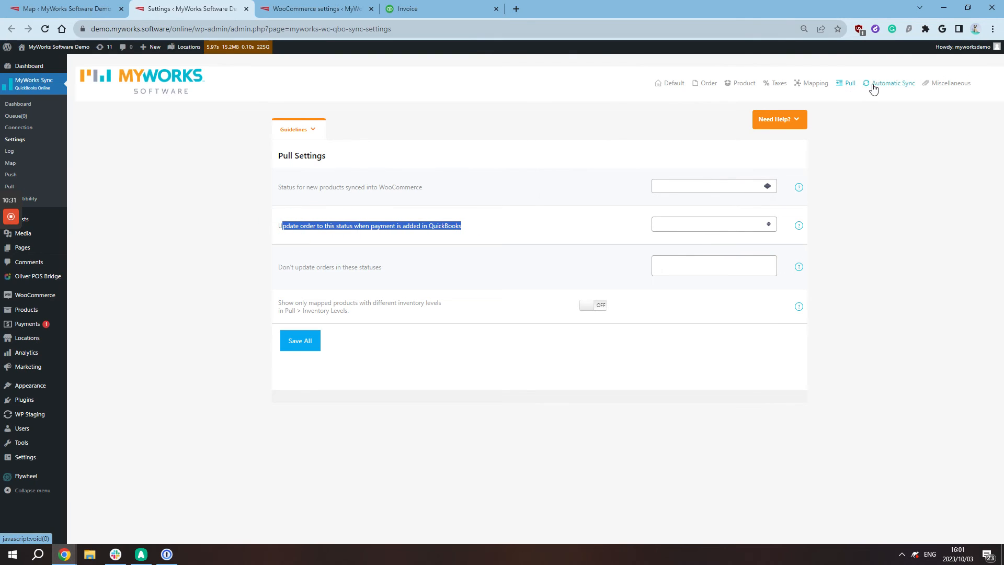
- Turn off automatic Payment syncing from QuickBooks Online to WooCommerce in the Automatic Sync settings
{"action": "left_click", "coordinate": [40, 8]}
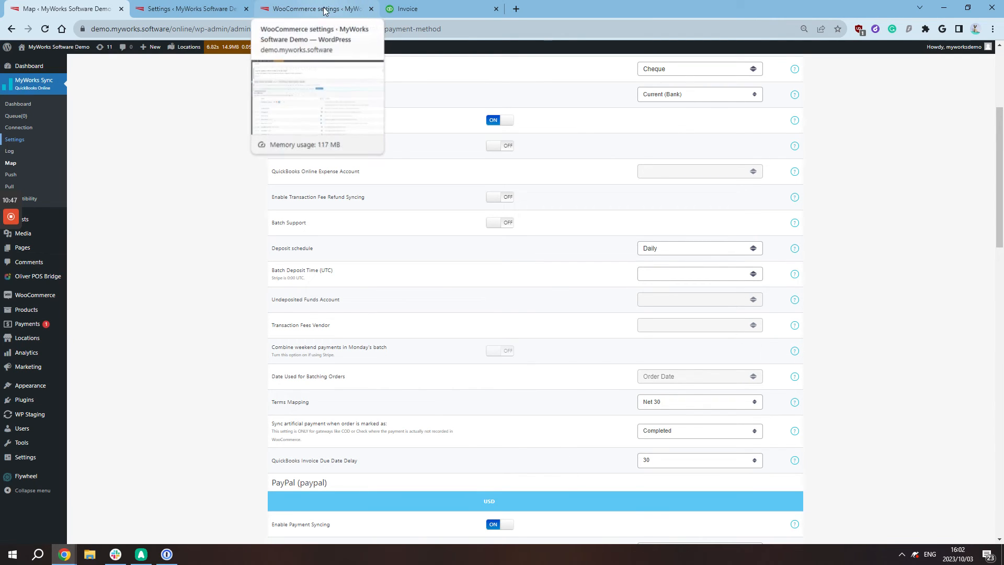
{"action": "left_click", "coordinate": [184, 8]}
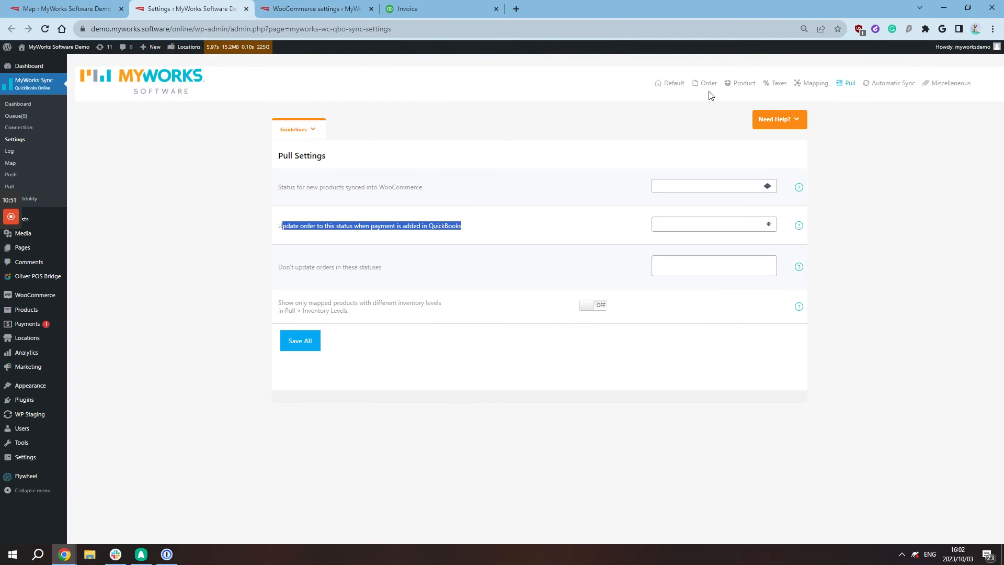
{"action": "left_click", "coordinate": [883, 83]}
{"action": "left_click_drag", "start_coordinate": [532, 396], "coordinate": [519, 398]}
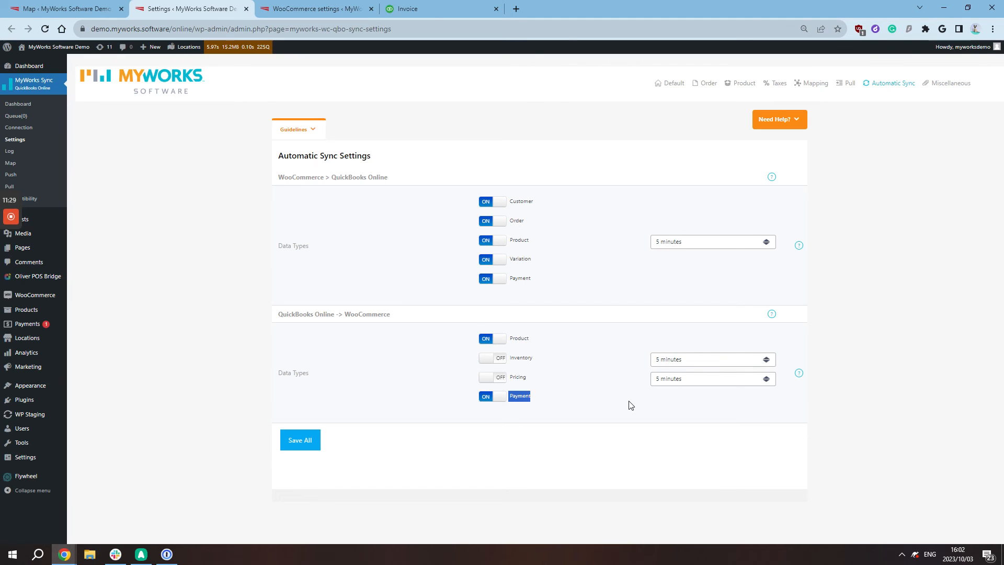
{"action": "double_click", "coordinate": [494, 392]}
{"action": "left_click", "coordinate": [488, 399]}
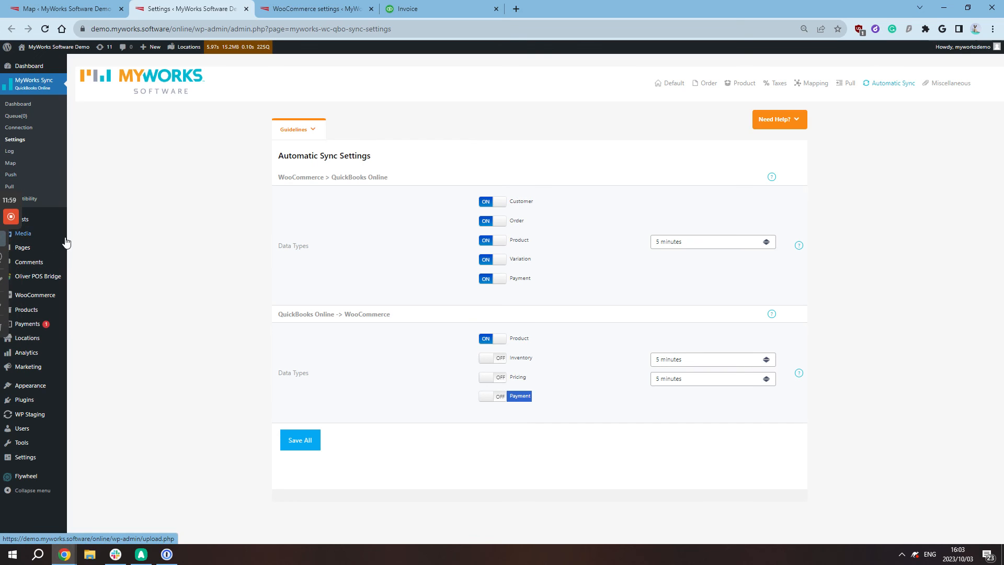
- Examine the Order settings option that determines which order statuses trigger automatic syncing, including its available statuses
{"action": "left_click", "coordinate": [704, 83]}
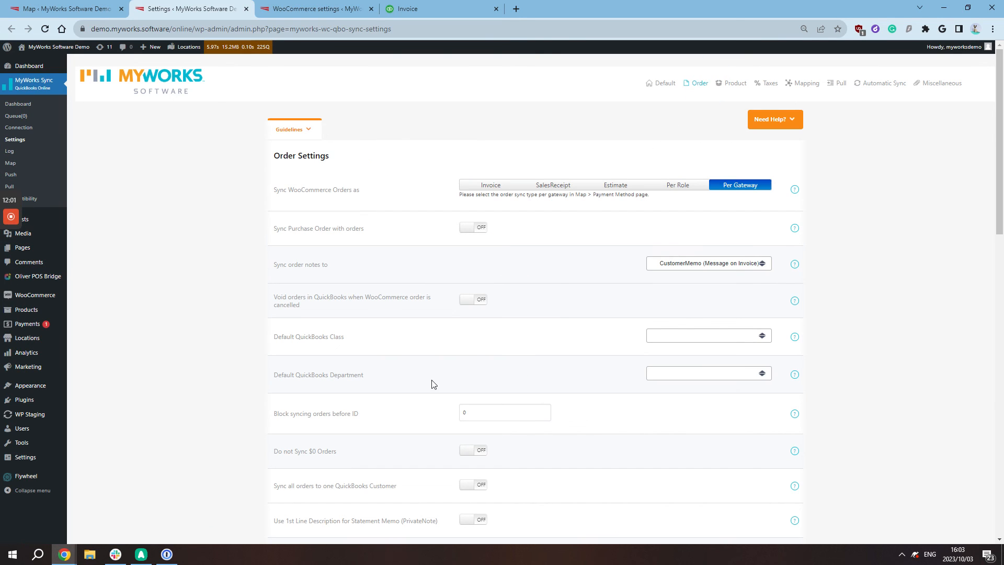
{"action": "scroll", "coordinate": [419, 358], "scroll_direction": "down", "scroll_amount": 6}
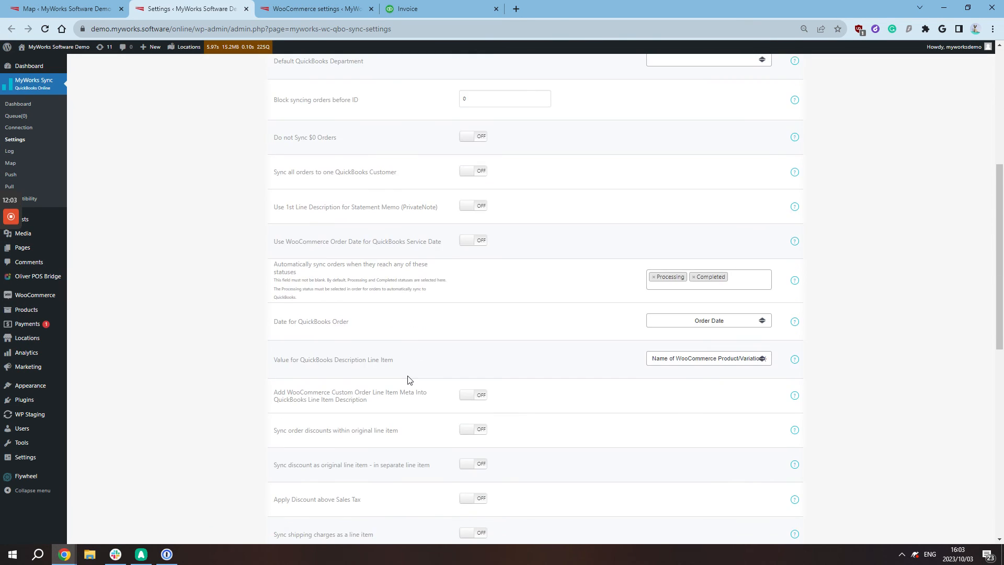
{"action": "scroll", "coordinate": [540, 312], "scroll_direction": "up", "scroll_amount": 6}
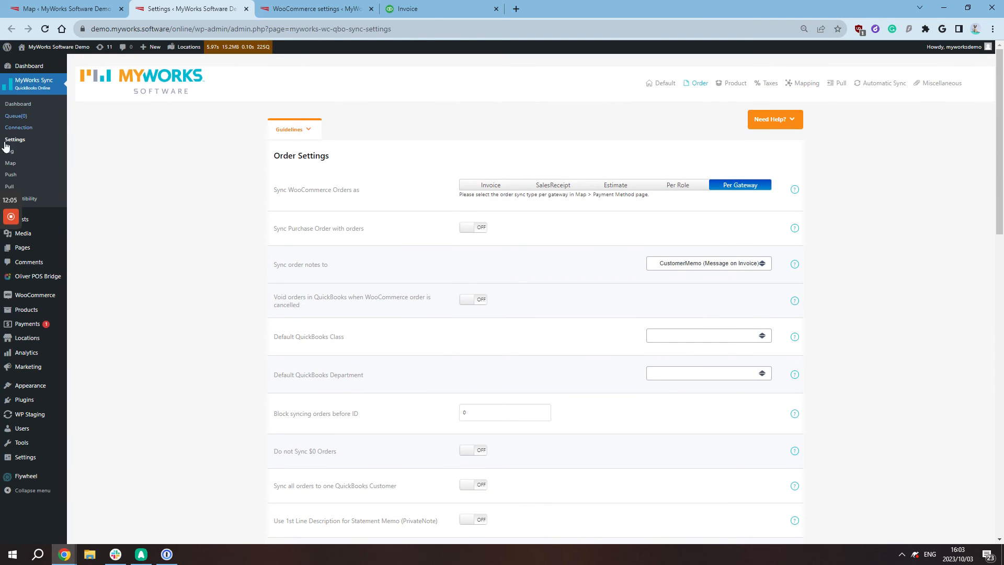
{"action": "scroll", "coordinate": [571, 266], "scroll_direction": "down", "scroll_amount": 6}
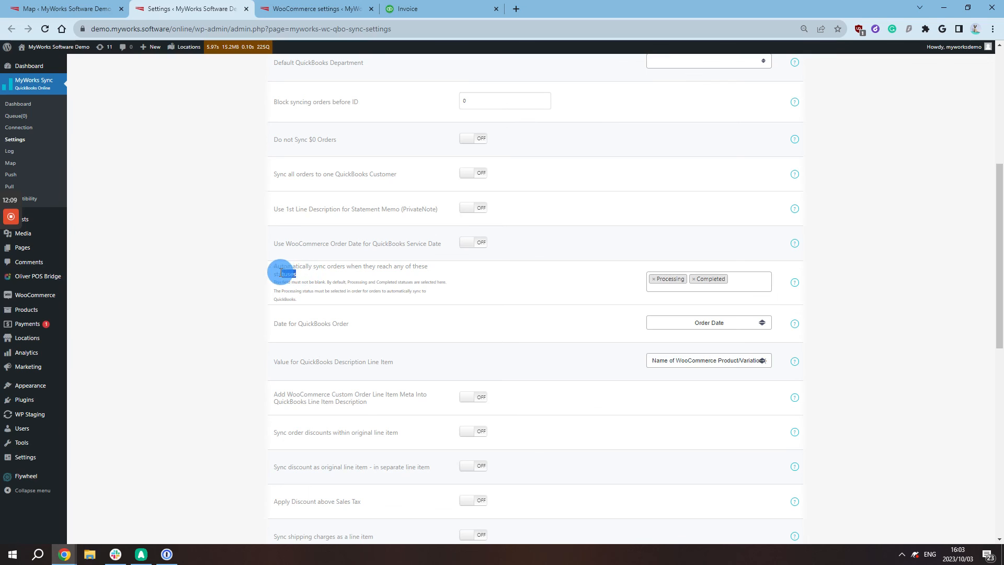
{"action": "triple_click", "coordinate": [271, 266]}
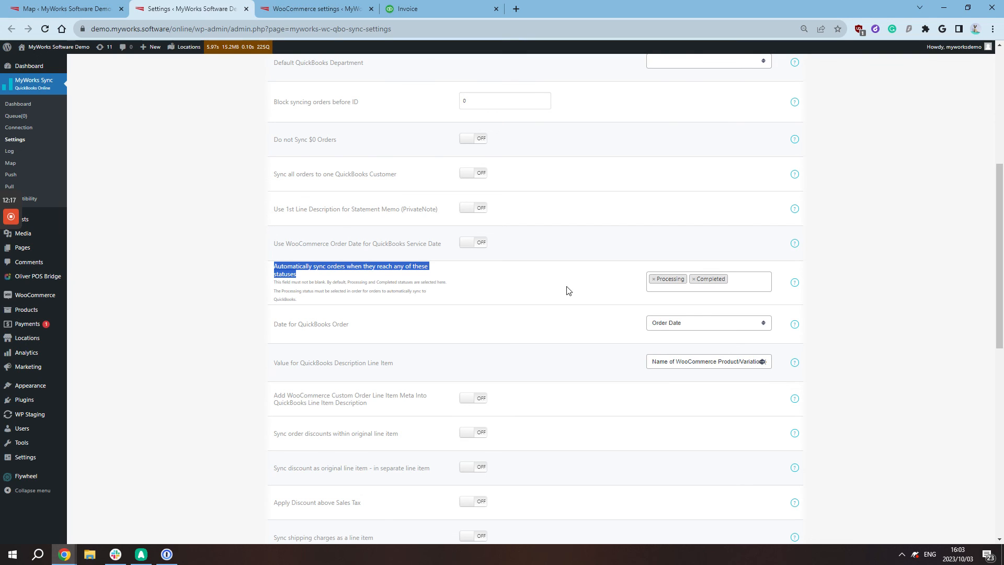
{"action": "left_click", "coordinate": [723, 287]}
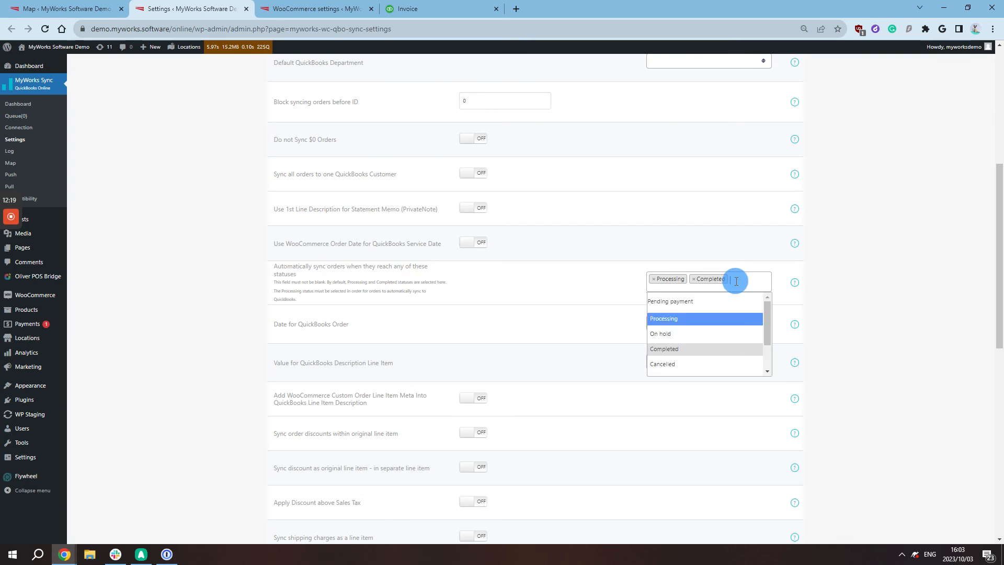
{"action": "left_click", "coordinate": [541, 293]}
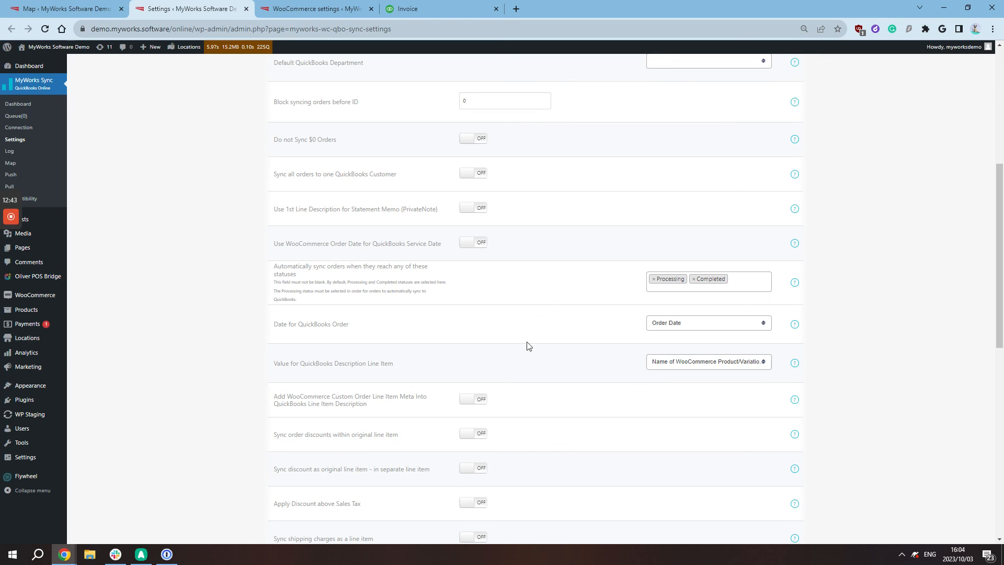
- Add Pending payment to the statuses at which orders sync automatically
{"action": "left_click", "coordinate": [742, 278]}
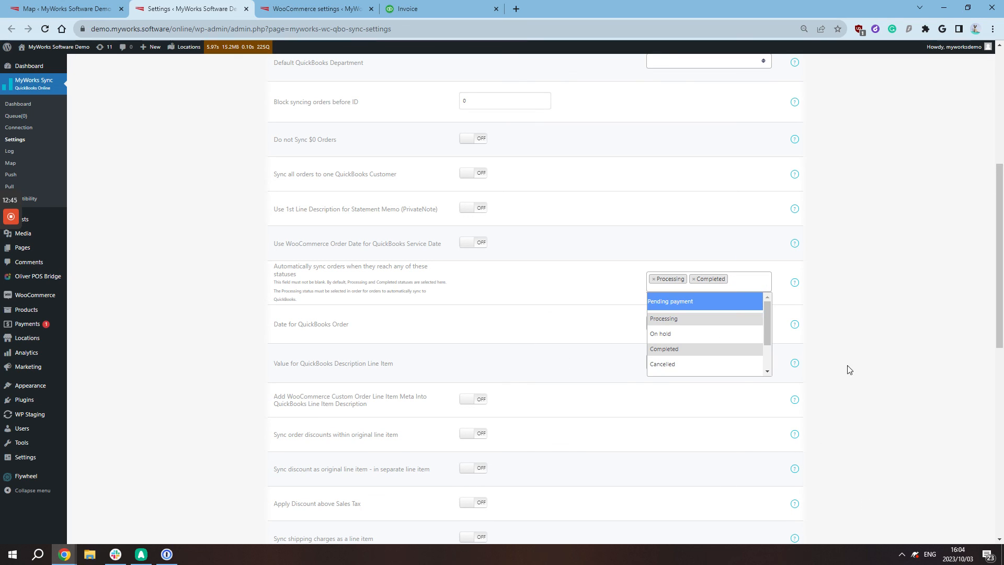
{"action": "left_click", "coordinate": [663, 302]}
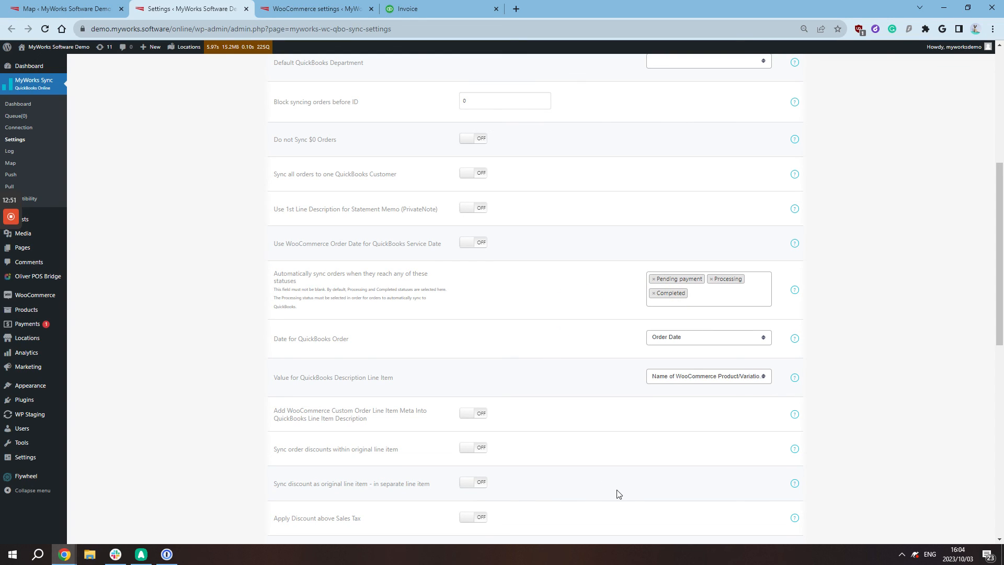
{"action": "scroll", "coordinate": [544, 427], "scroll_direction": "down", "scroll_amount": 1}
{"action": "scroll", "coordinate": [543, 426], "scroll_direction": "up", "scroll_amount": 2}
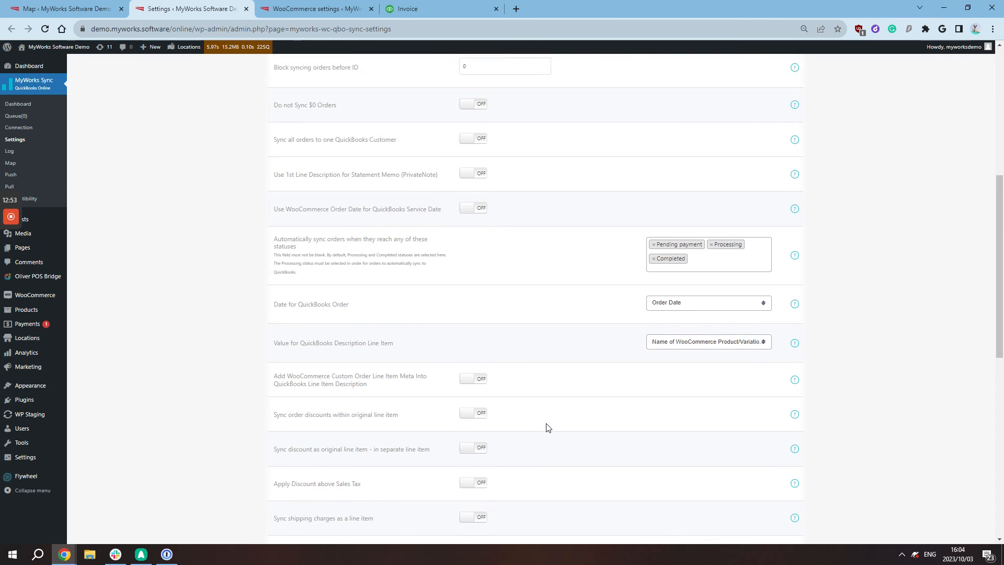
{"action": "scroll", "coordinate": [565, 408], "scroll_direction": "up", "scroll_amount": 1}
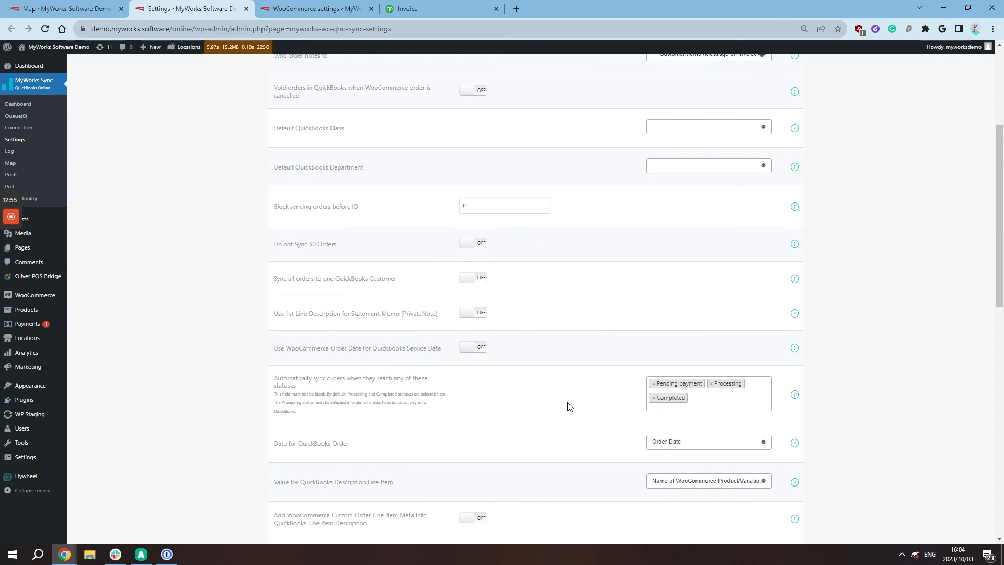
{"action": "scroll", "coordinate": [565, 397], "scroll_direction": "down", "scroll_amount": 2}
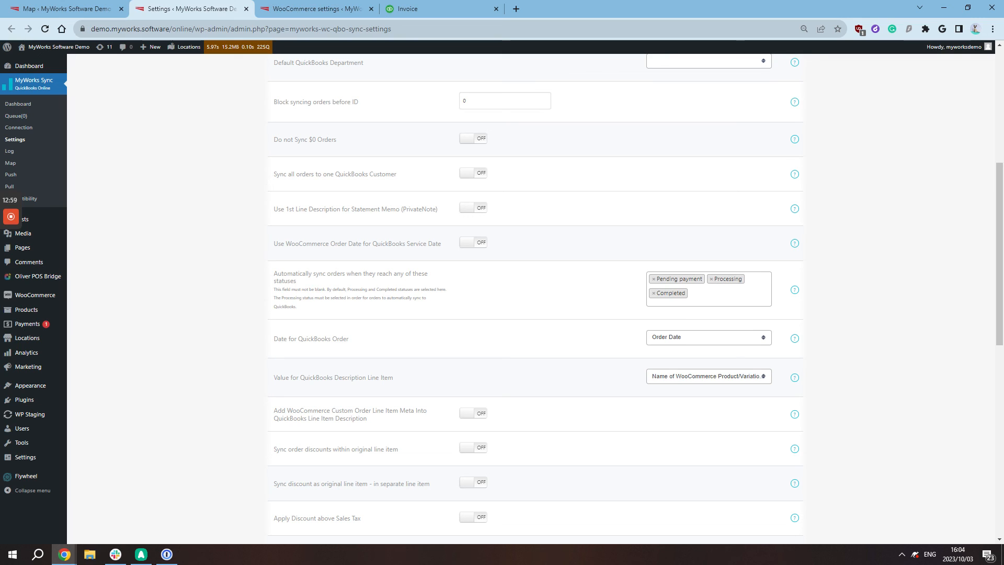
- Remove Pending payment from the automatic order sync statuses and close the status choices
{"action": "left_click", "coordinate": [653, 278]}
{"action": "scroll", "coordinate": [5, 196], "scroll_direction": "up", "scroll_amount": 1}
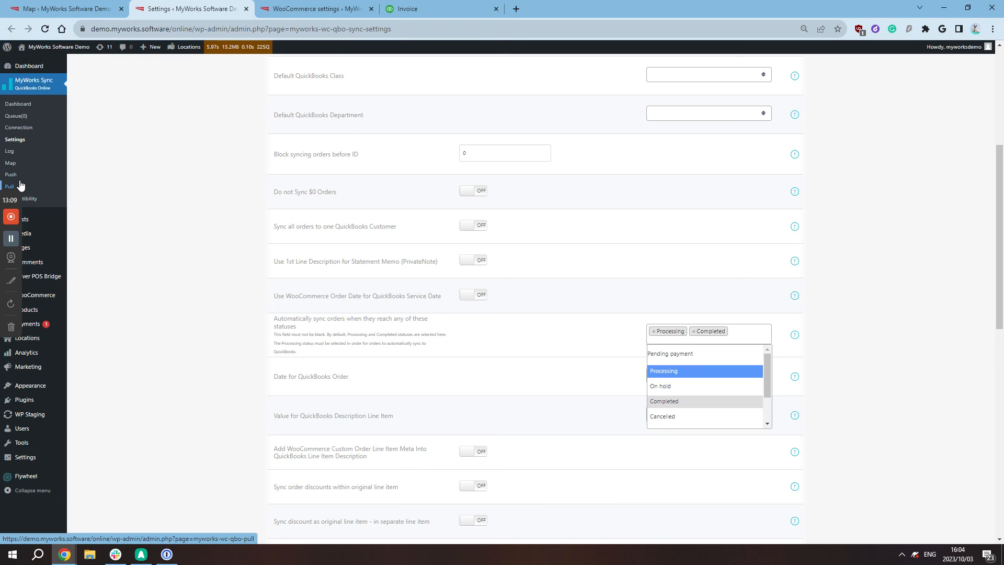
{"action": "scroll", "coordinate": [156, 316], "scroll_direction": "down", "scroll_amount": 6}
{"action": "left_click", "coordinate": [170, 318]}
{"action": "scroll", "coordinate": [186, 328], "scroll_direction": "down", "scroll_amount": 5}
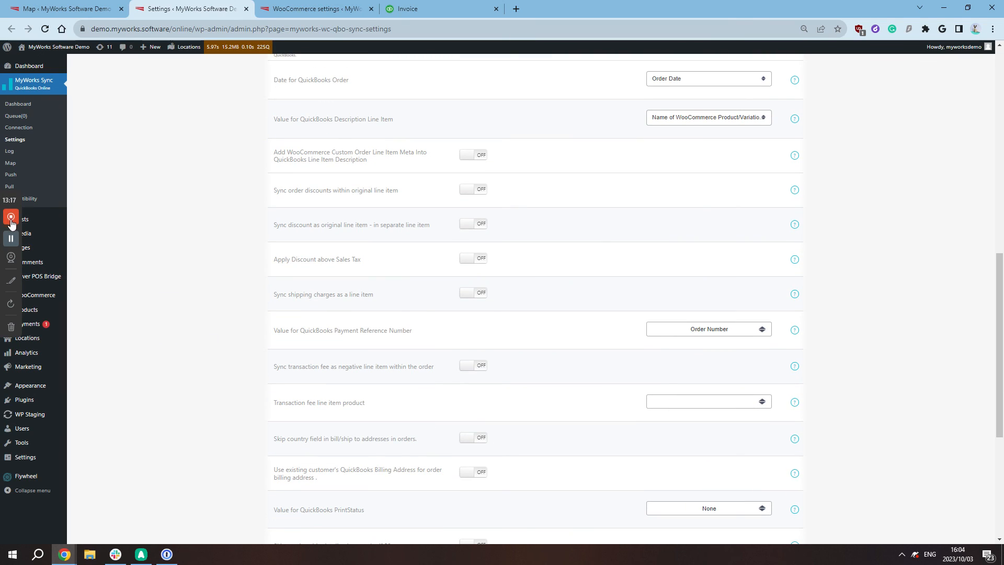
{"action": "scroll", "coordinate": [721, 441], "scroll_direction": "up", "scroll_amount": 4}
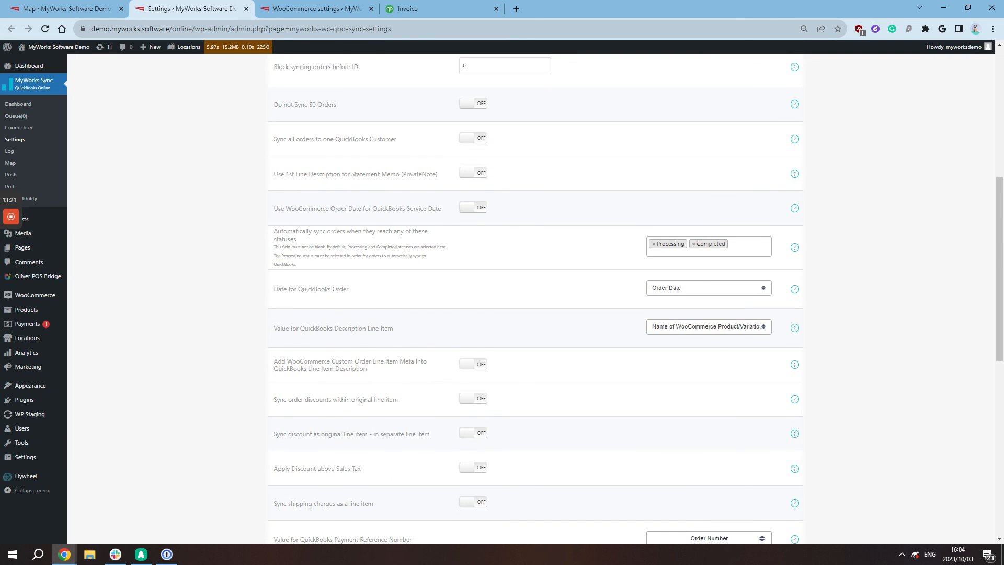
{"action": "scroll", "coordinate": [614, 345], "scroll_direction": "up", "scroll_amount": 1}
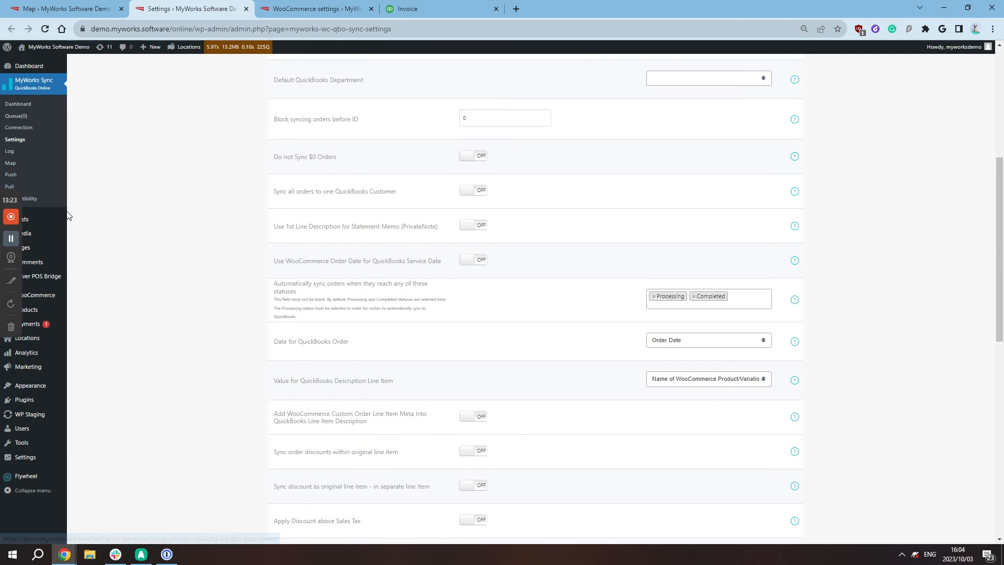